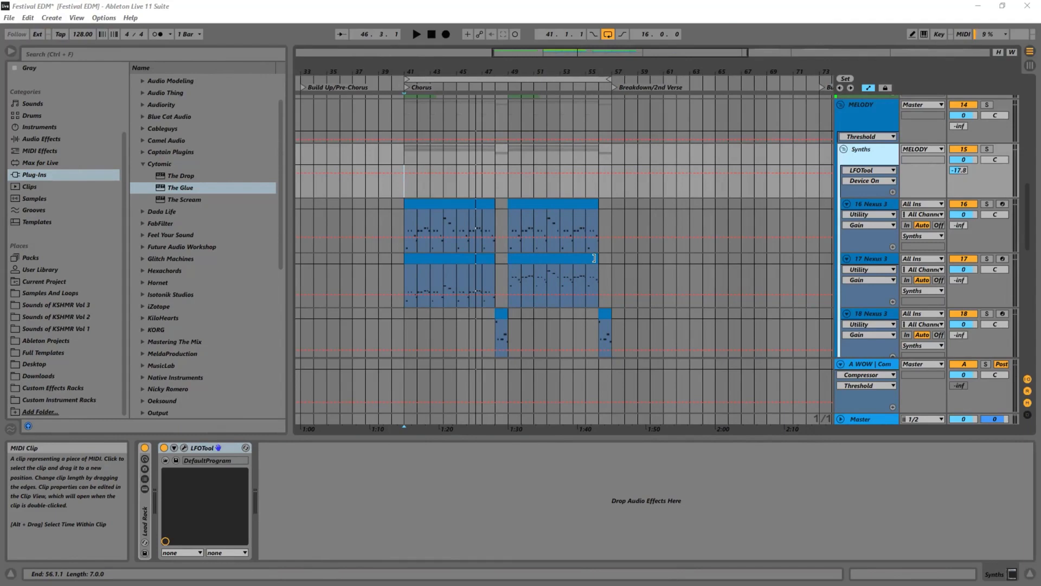
pyautogui.moveTo(496, 71); pyautogui.dragTo(620, 54)
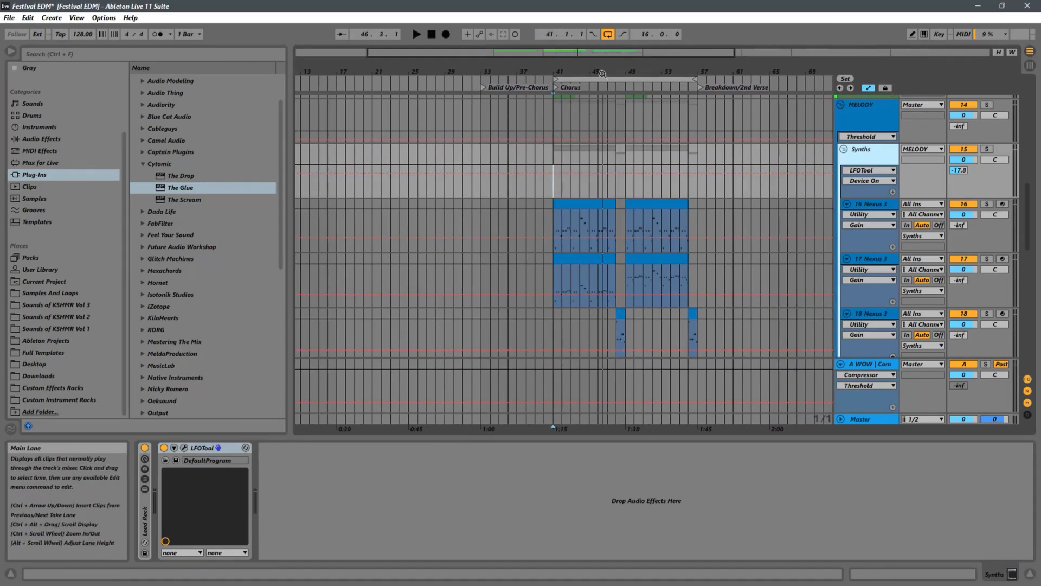
pyautogui.moveTo(608, 71); pyautogui.dragTo(577, 108)
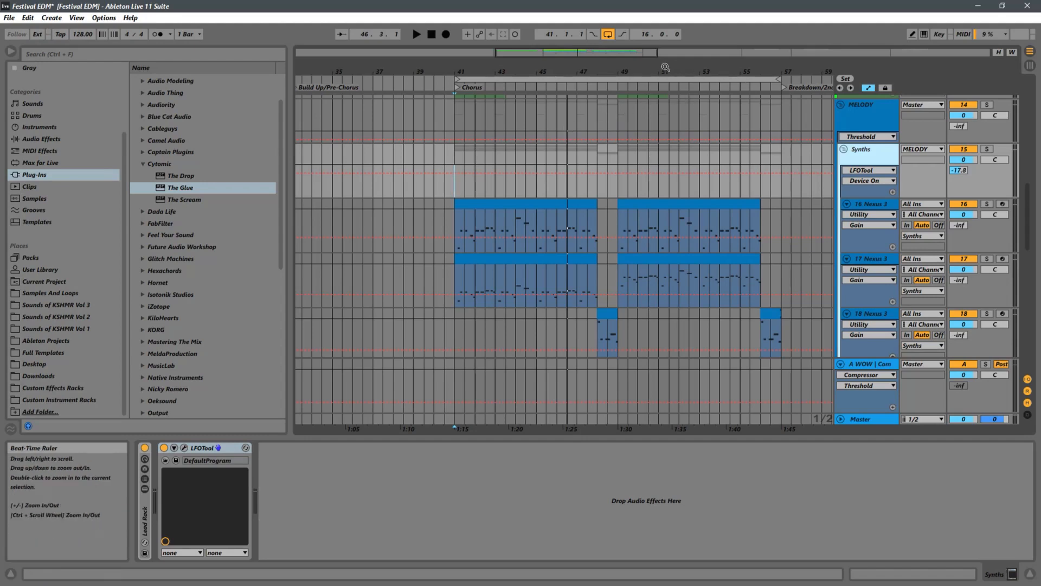
pyautogui.moveTo(623, 69); pyautogui.dragTo(726, 212)
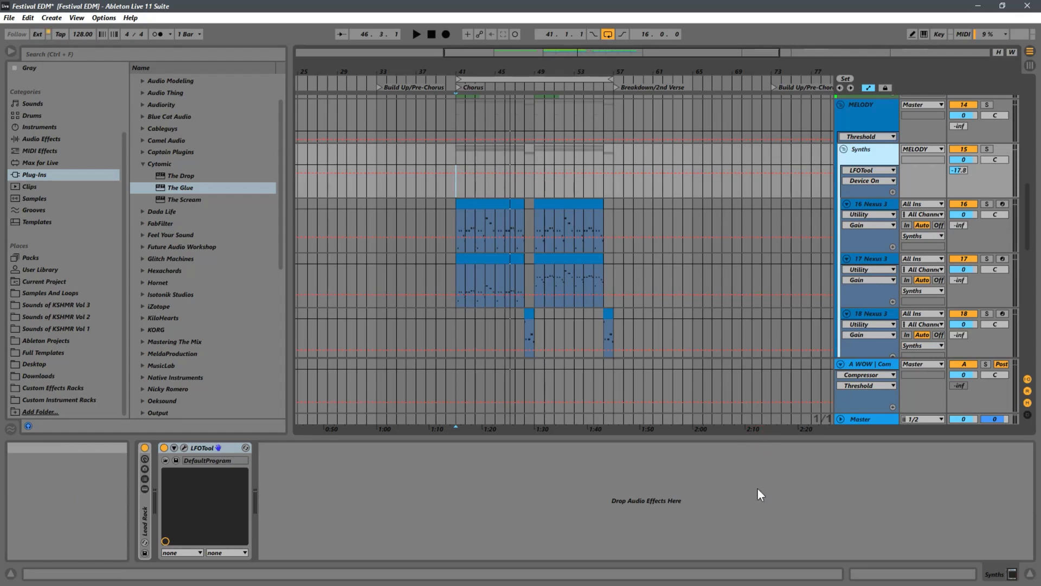
# Fold the A WOW return track and the three Nexus 3 tracks in the Synths group
pyautogui.click(840, 366)
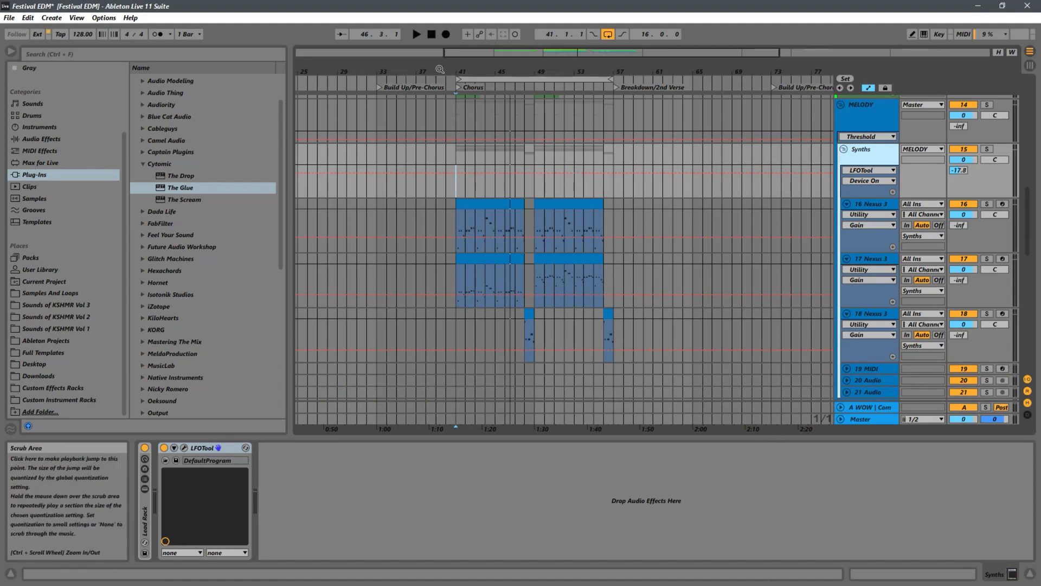
pyautogui.moveTo(454, 68); pyautogui.dragTo(556, 52)
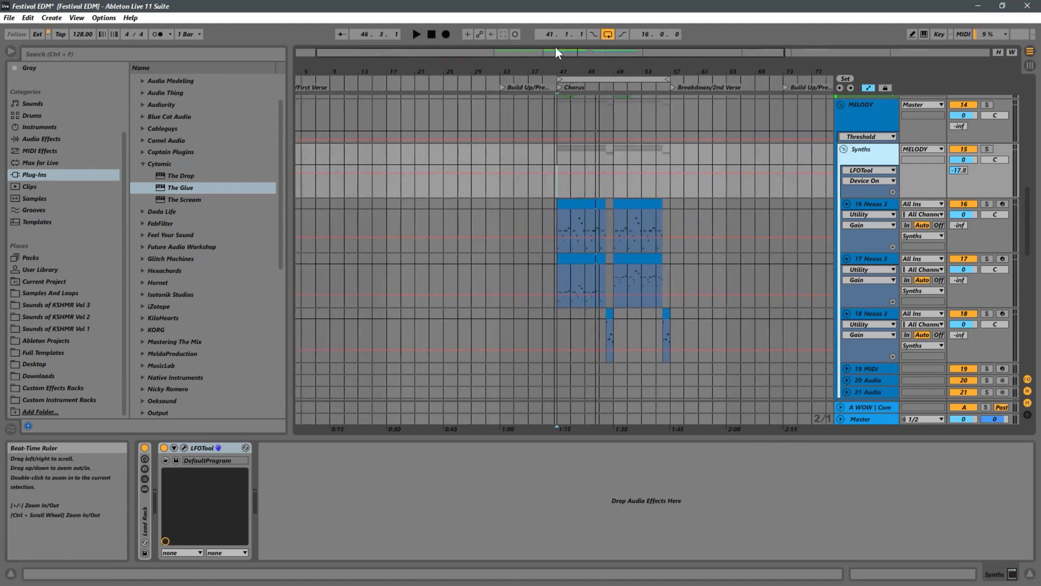
pyautogui.click(868, 204)
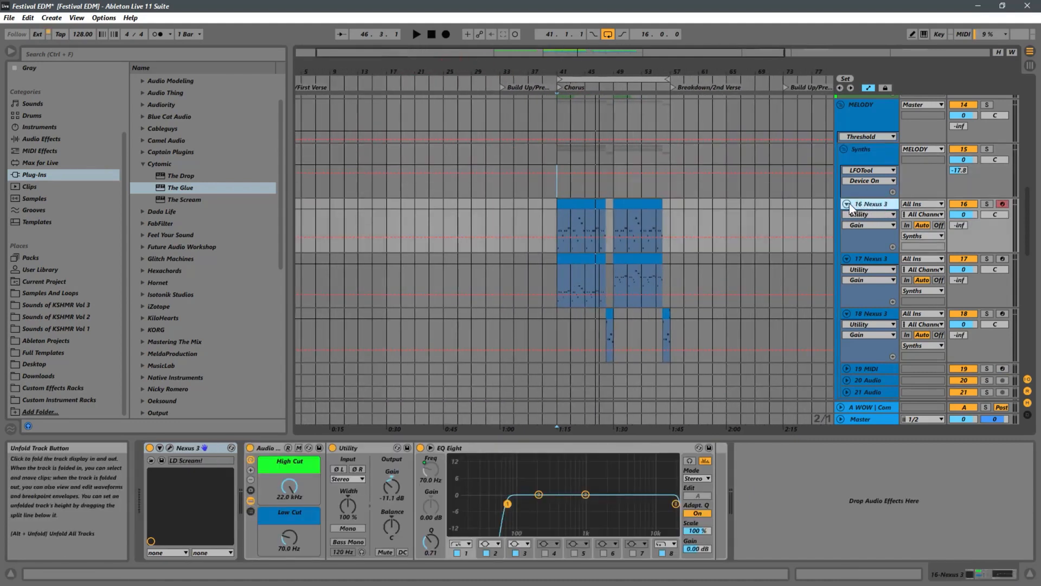
pyautogui.keyDown('alt'); pyautogui.click(848, 204); pyautogui.keyUp('alt')
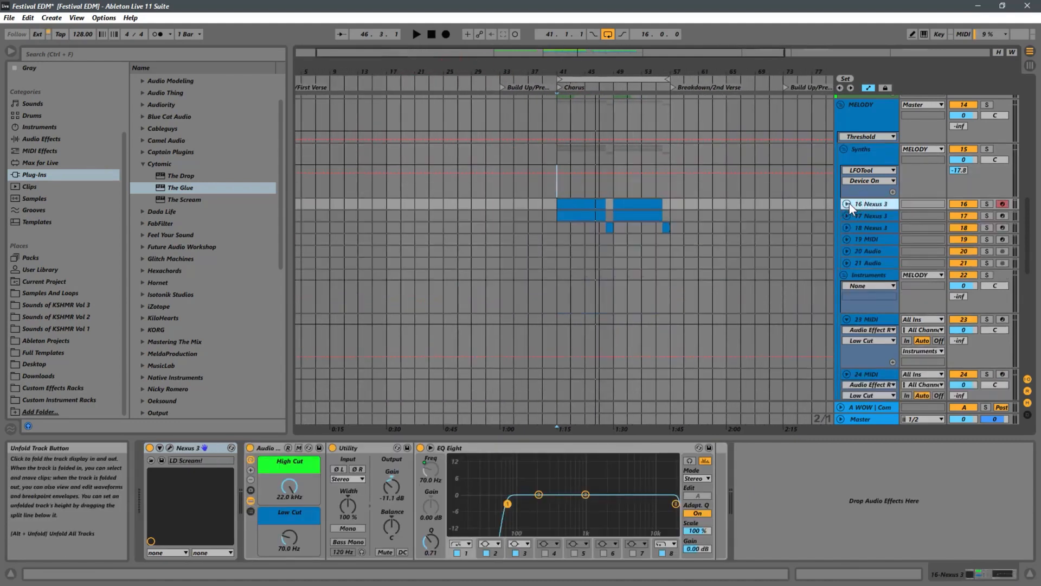
# Select the empty 23 MIDI track in the Instruments group and place the insert marker at bar 17
pyautogui.click(868, 275)
pyautogui.scroll(-2, 884, 279)
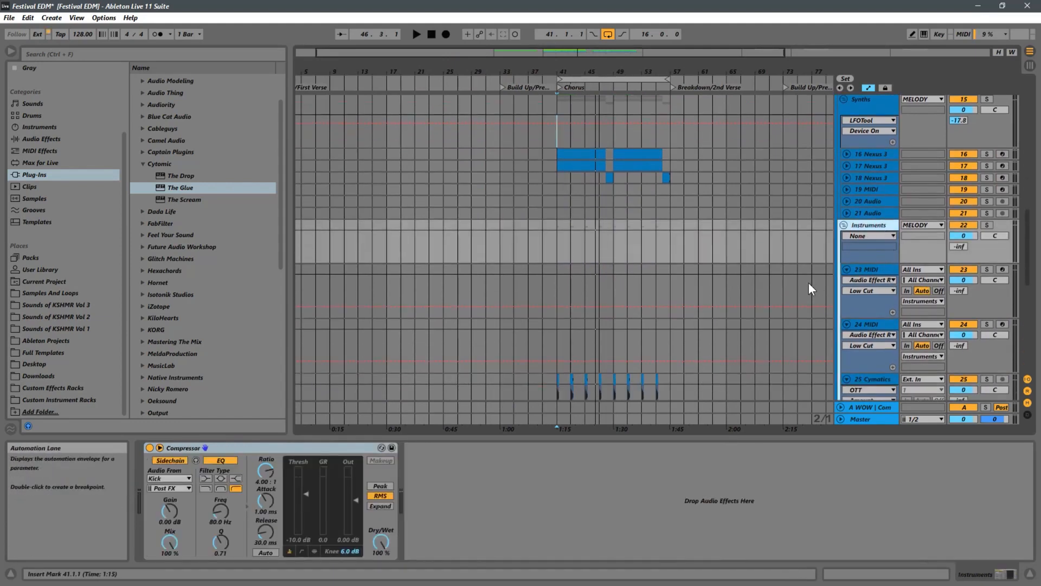
pyautogui.click(867, 269)
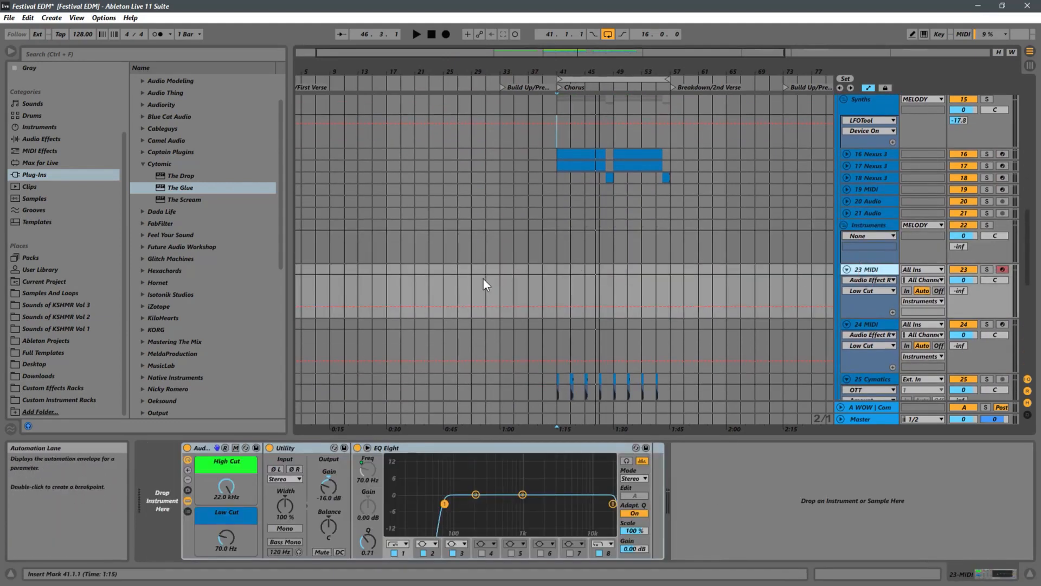
pyautogui.click(380, 283)
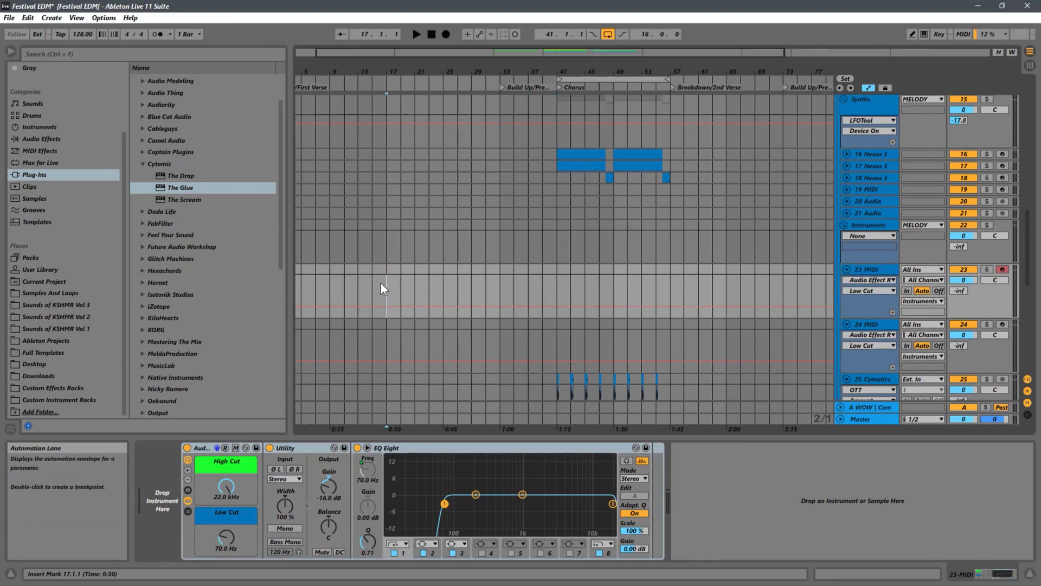
# Collapse the Cytomic plug-in folder and browse the Custom Instrument Racks to the Breakdown Leads folder inside Leads
pyautogui.click(152, 163)
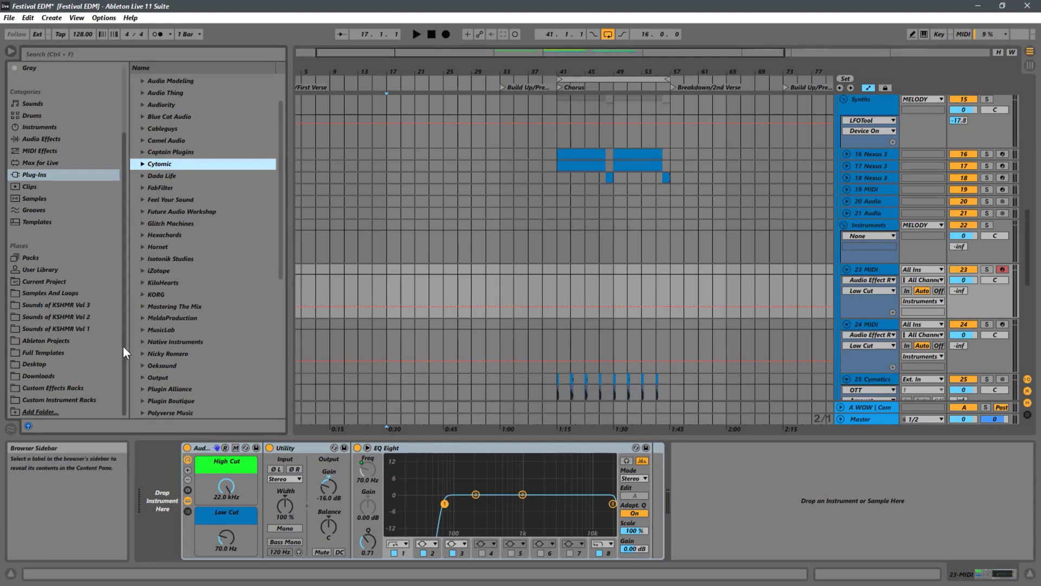
pyautogui.click(59, 387)
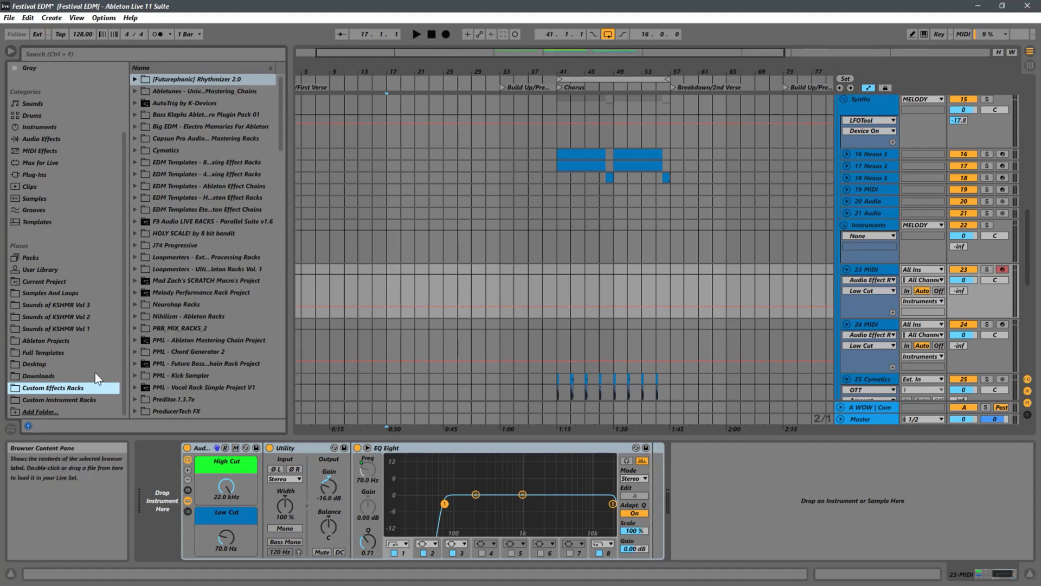
pyautogui.click(62, 400)
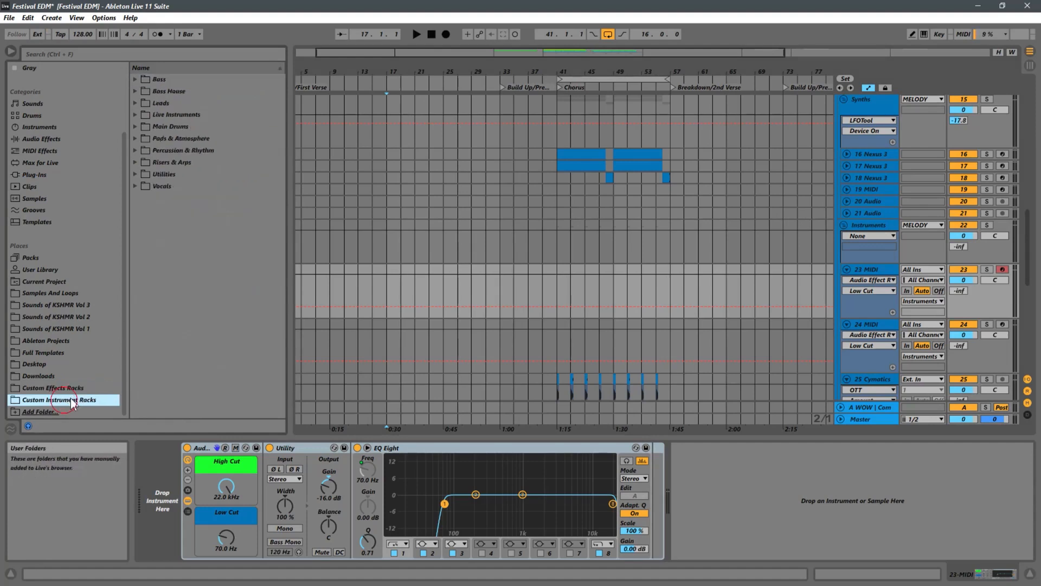
pyautogui.click(134, 104)
pyautogui.click(142, 126)
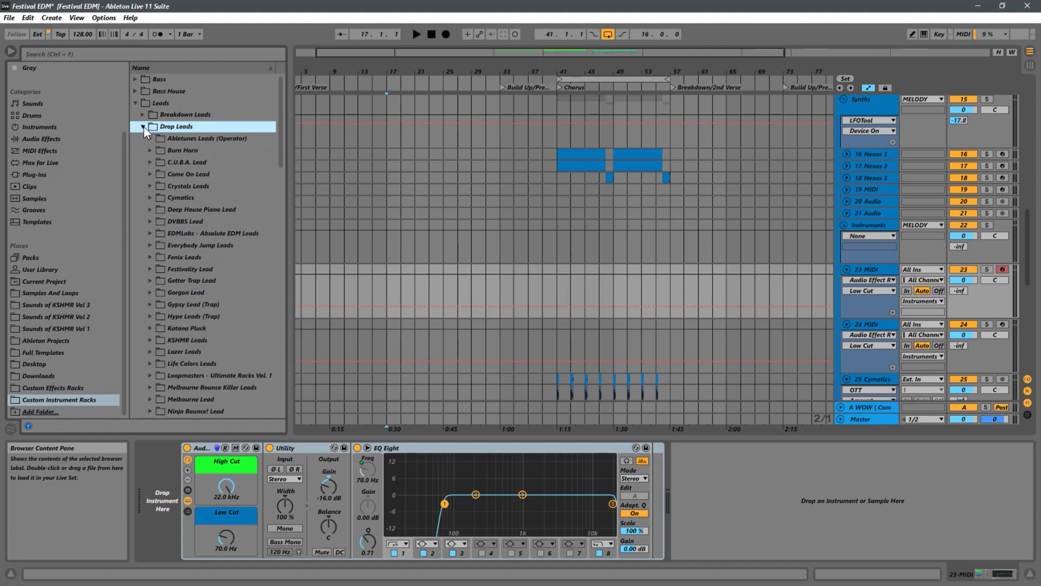
pyautogui.click(144, 127)
pyautogui.click(141, 114)
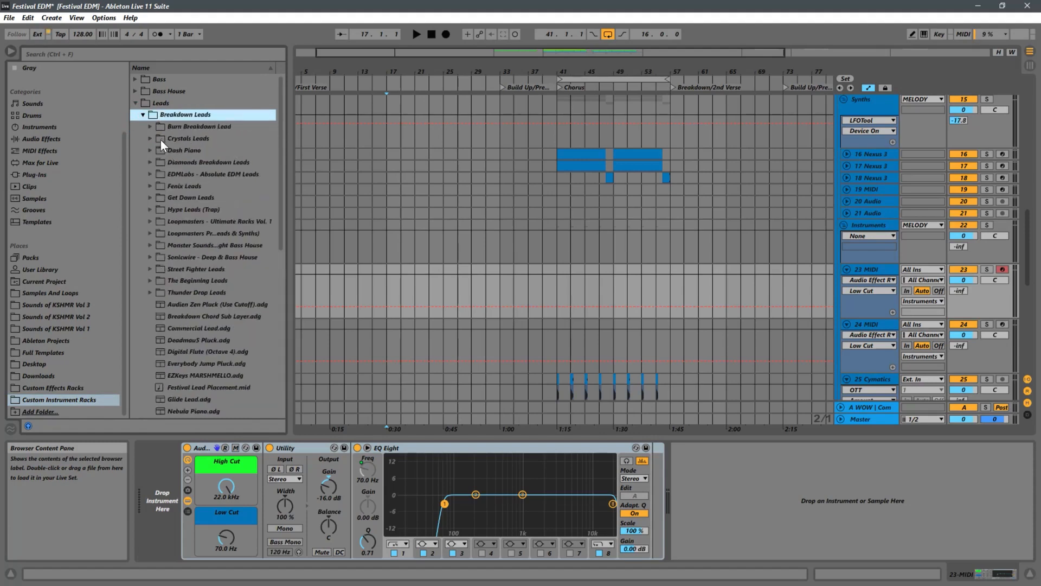
# Load Dash Piano.adg from the Dash Piano folder onto the 23 MIDI track and close the TruePianos window
pyautogui.click(150, 150)
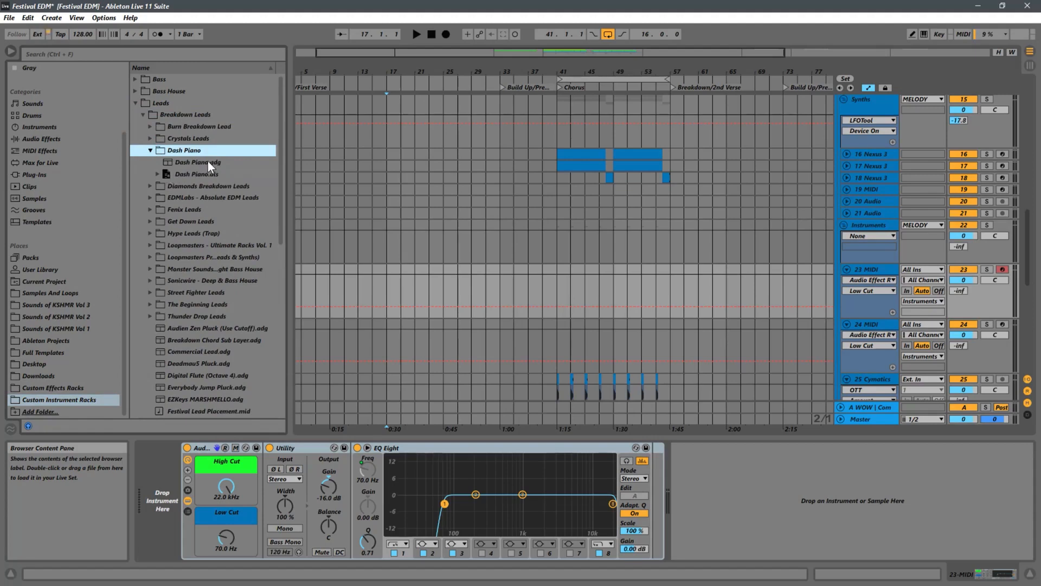
pyautogui.click(183, 163)
pyautogui.moveTo(180, 161); pyautogui.dragTo(165, 477)
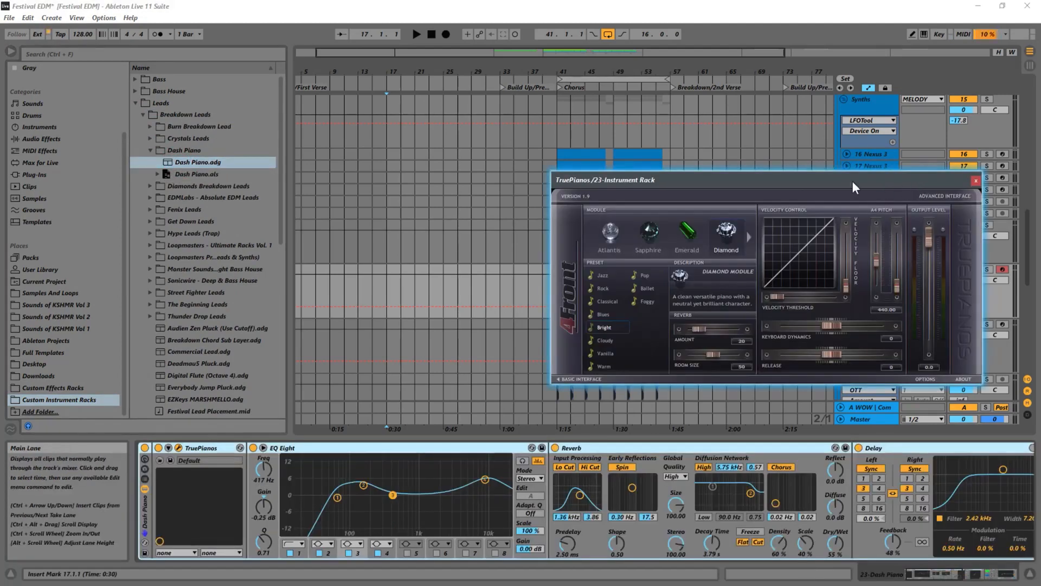
pyautogui.moveTo(792, 180); pyautogui.dragTo(584, 172)
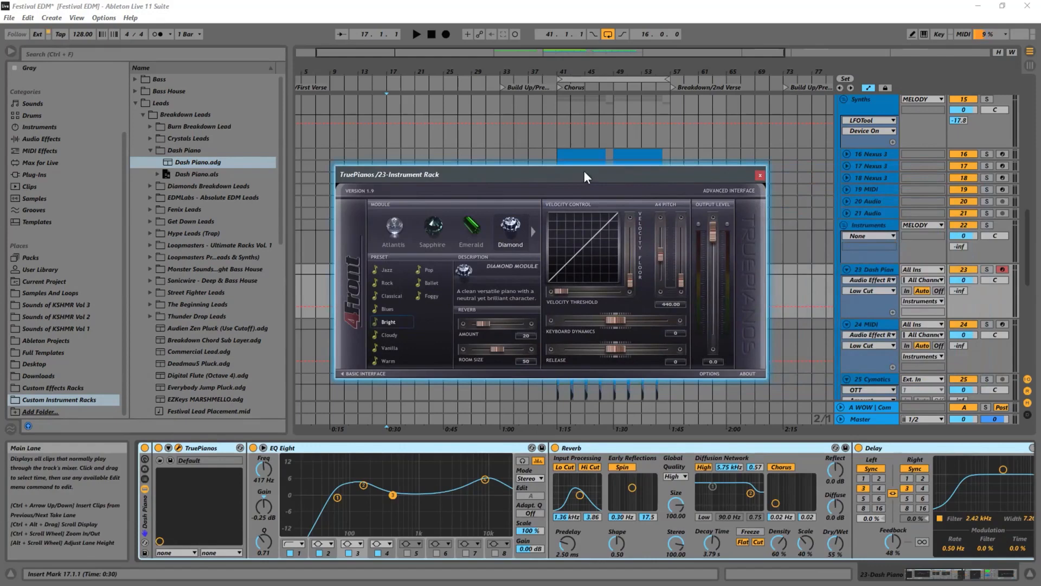
pyautogui.click(760, 176)
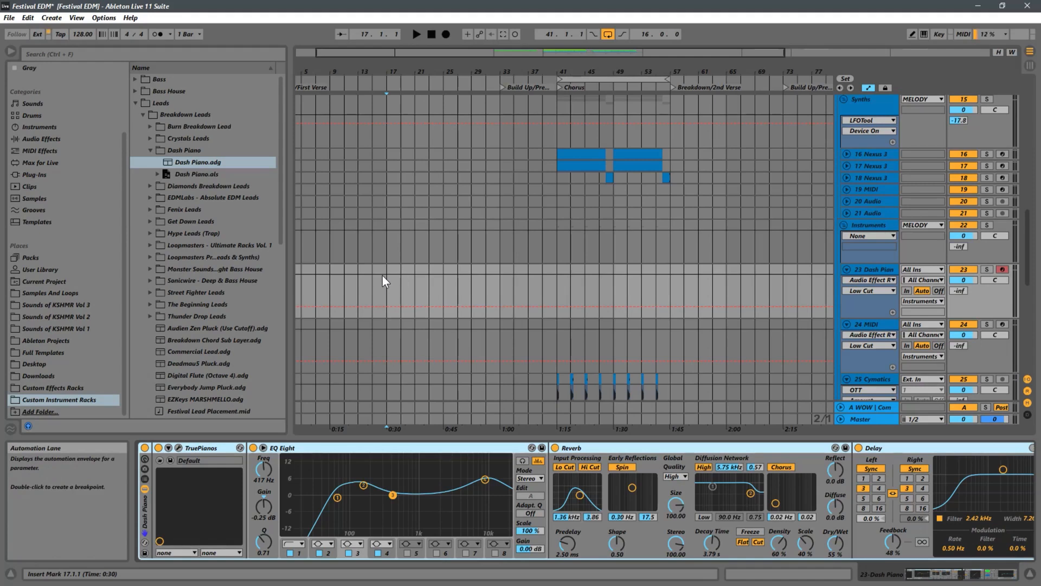
# Create an empty 16-bar MIDI clip from bar 1 to bar 17 on the Dash Piano track
pyautogui.moveTo(373, 70); pyautogui.dragTo(501, 70)
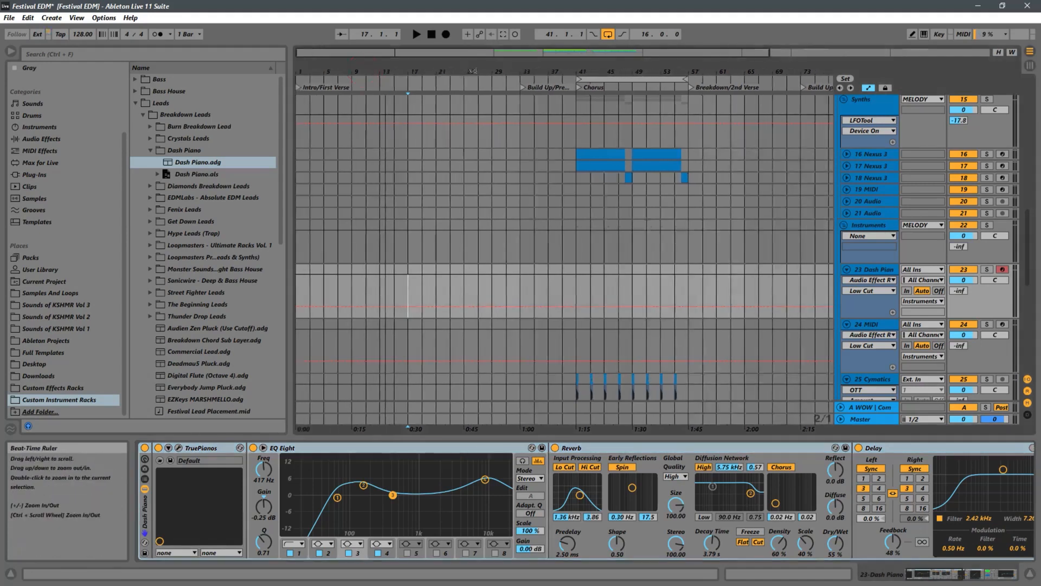
pyautogui.moveTo(297, 271); pyautogui.dragTo(404, 268)
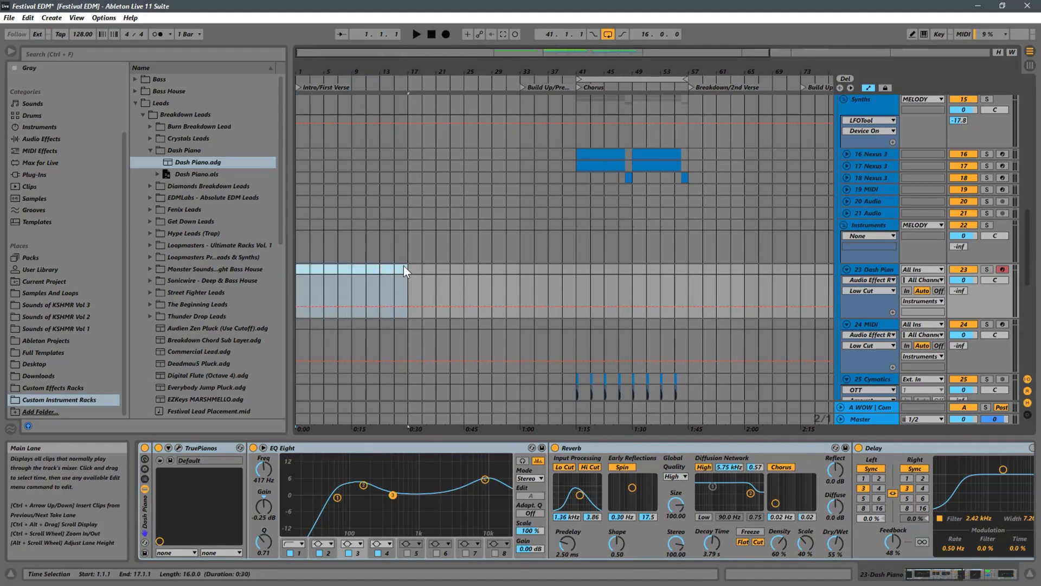
pyautogui.hotkey('ctrl', 'shift', 'm')
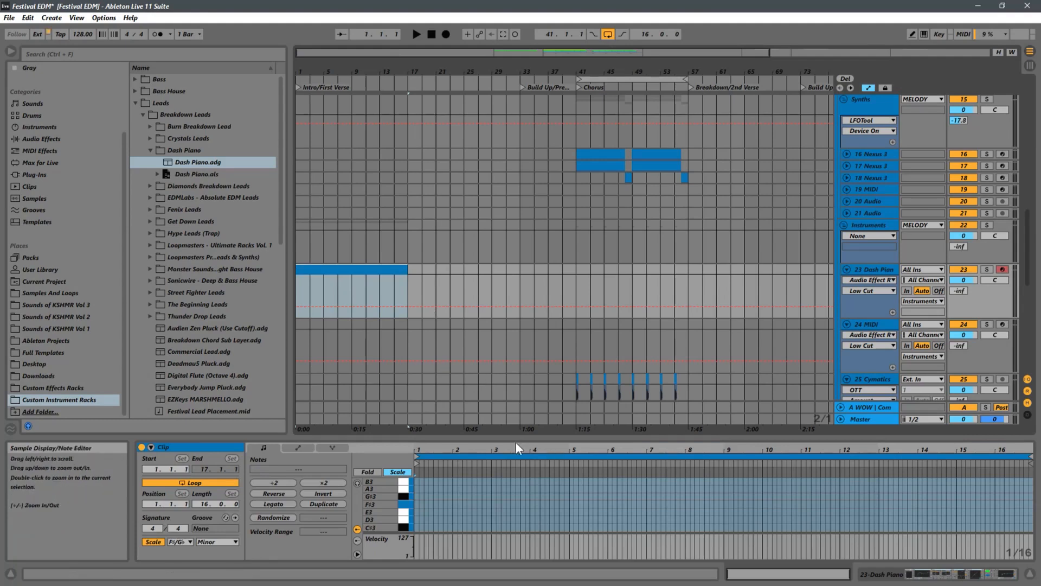
# Enlarge the note editor and add one-bar F#1 and C#2 notes starting at bar 1 of the clip
pyautogui.moveTo(494, 436); pyautogui.dragTo(507, 260)
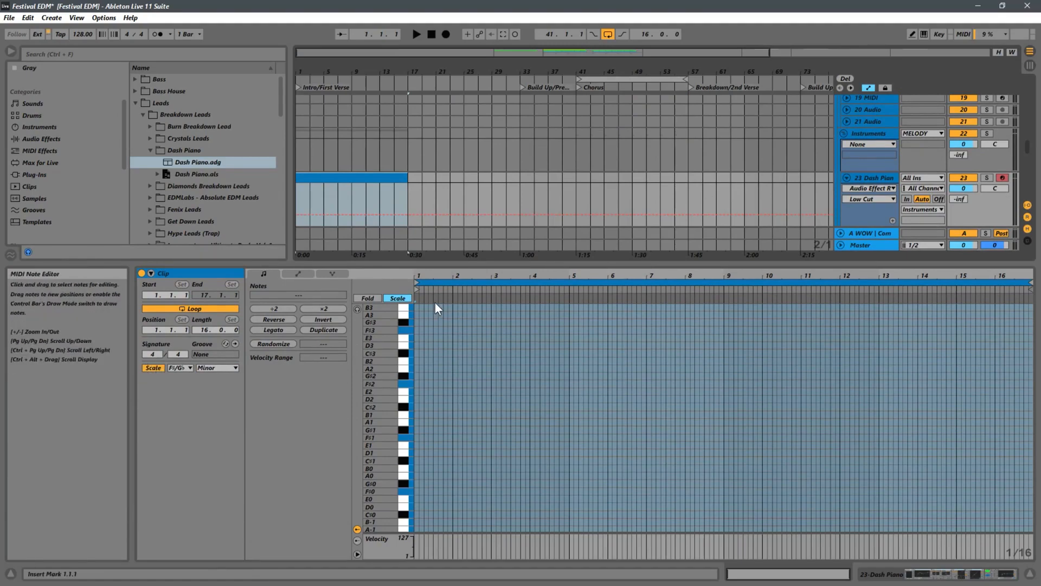
pyautogui.moveTo(435, 274); pyautogui.dragTo(667, 385)
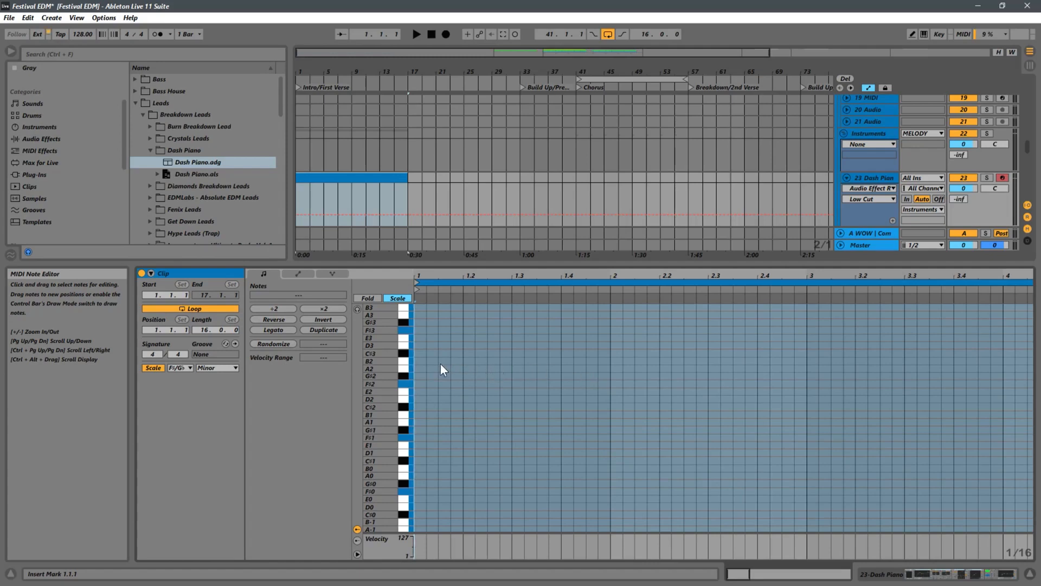
pyautogui.doubleClick(421, 437)
pyautogui.moveTo(427, 437); pyautogui.dragTo(607, 444)
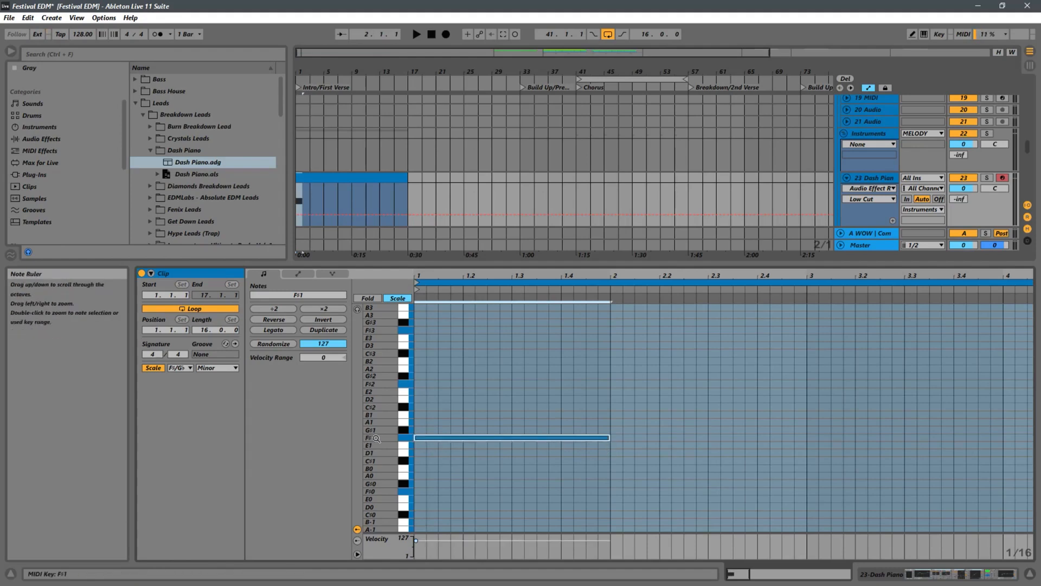
pyautogui.doubleClick(418, 384)
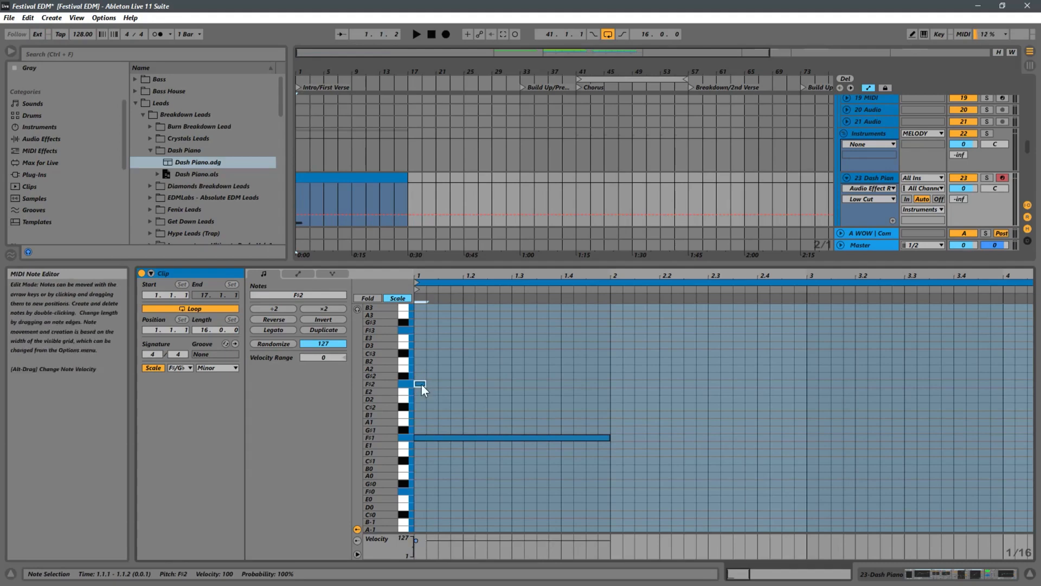
pyautogui.moveTo(423, 386); pyautogui.dragTo(610, 415)
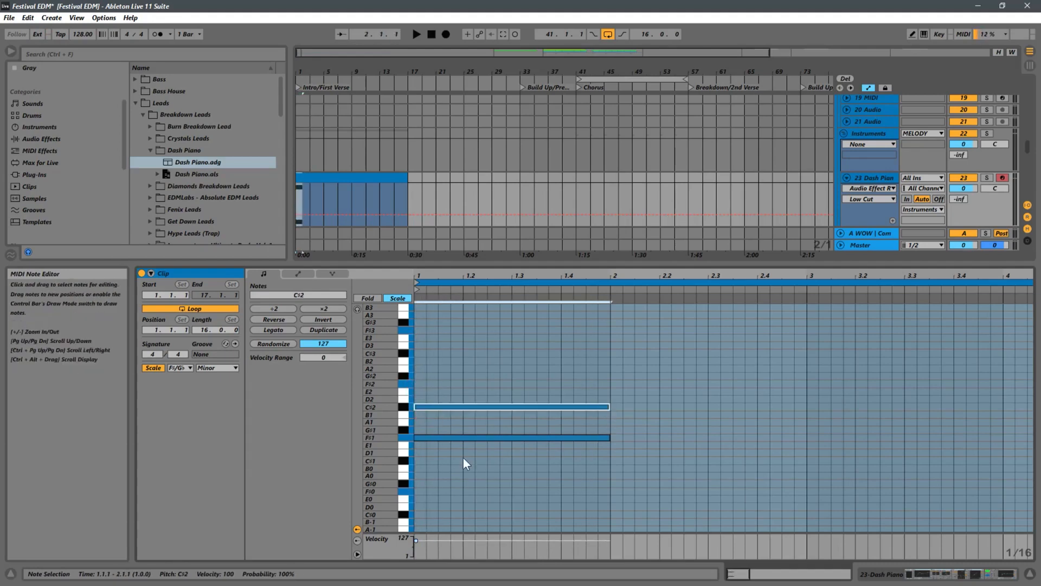
# Add C#1 and E2 notes to the chord and lengthen all four notes to two bars
pyautogui.doubleClick(422, 461)
pyautogui.moveTo(425, 461); pyautogui.dragTo(609, 461)
pyautogui.doubleClick(422, 382)
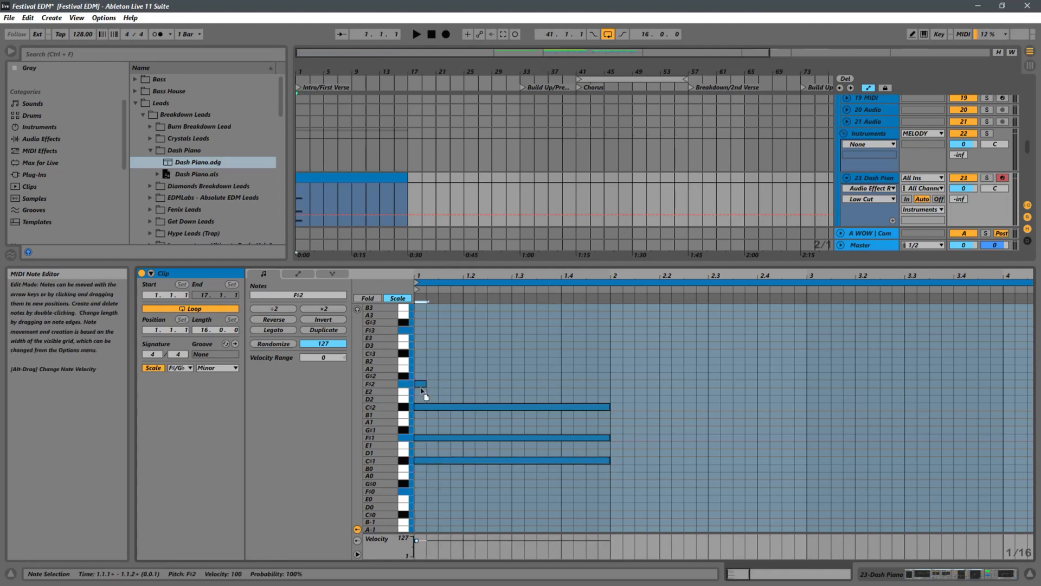
pyautogui.moveTo(420, 386); pyautogui.dragTo(610, 396)
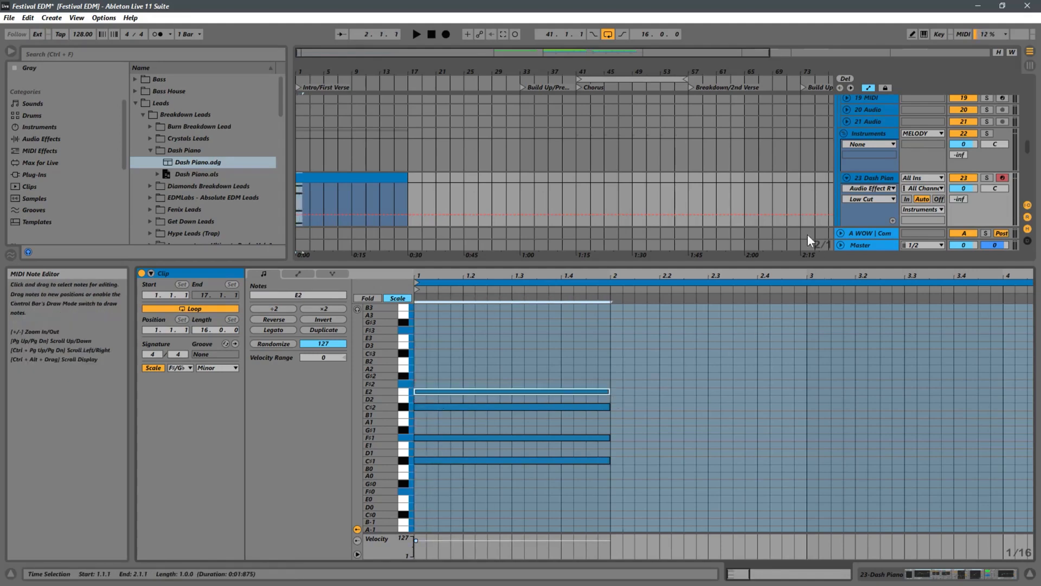
pyautogui.moveTo(667, 376); pyautogui.dragTo(571, 519)
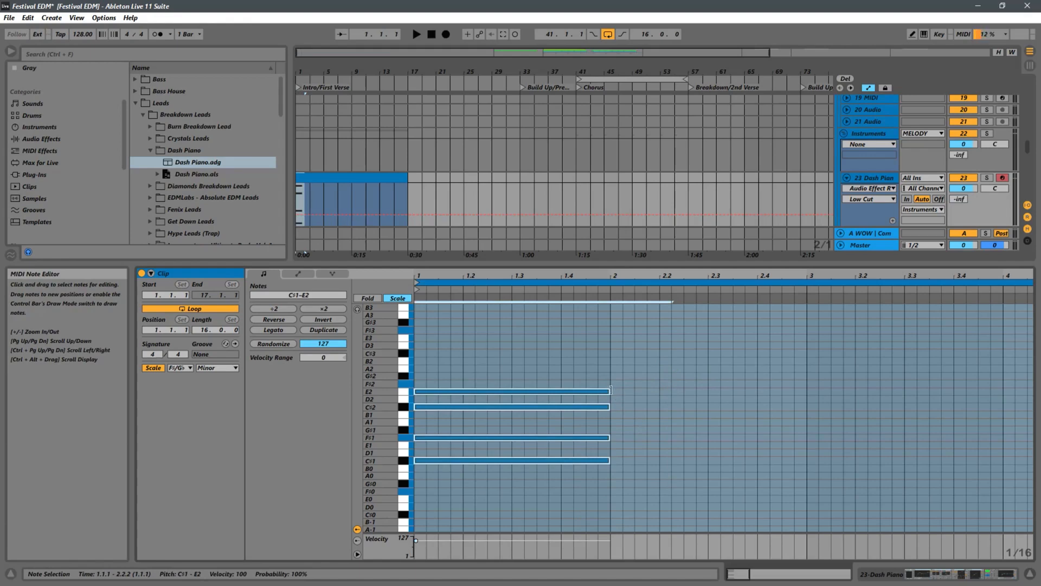
pyautogui.moveTo(611, 390); pyautogui.dragTo(803, 384)
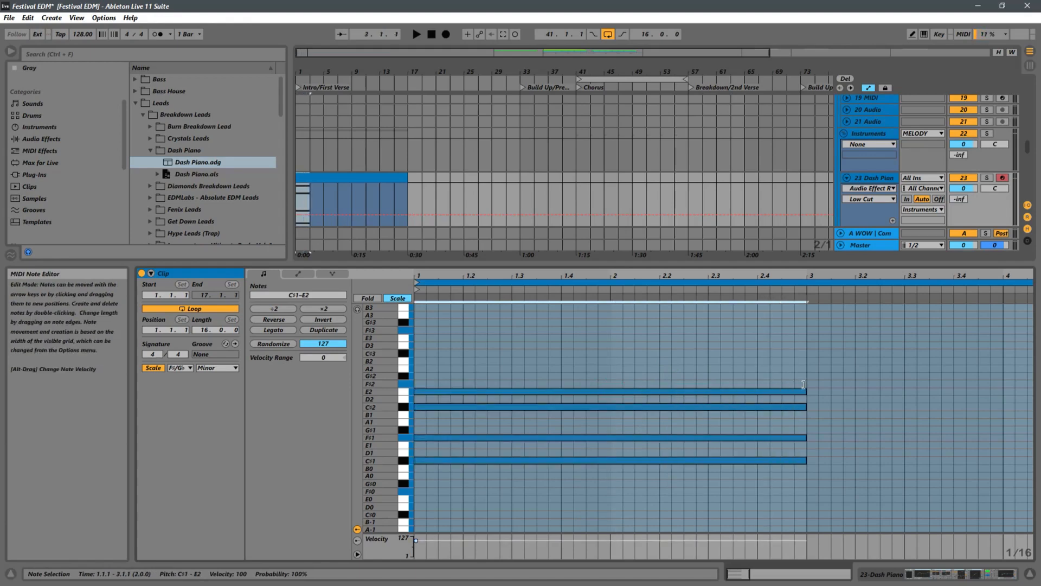
# Audition the chord with the Dash Piano track soloed and transpose all four notes up one octave
pyautogui.press('space')
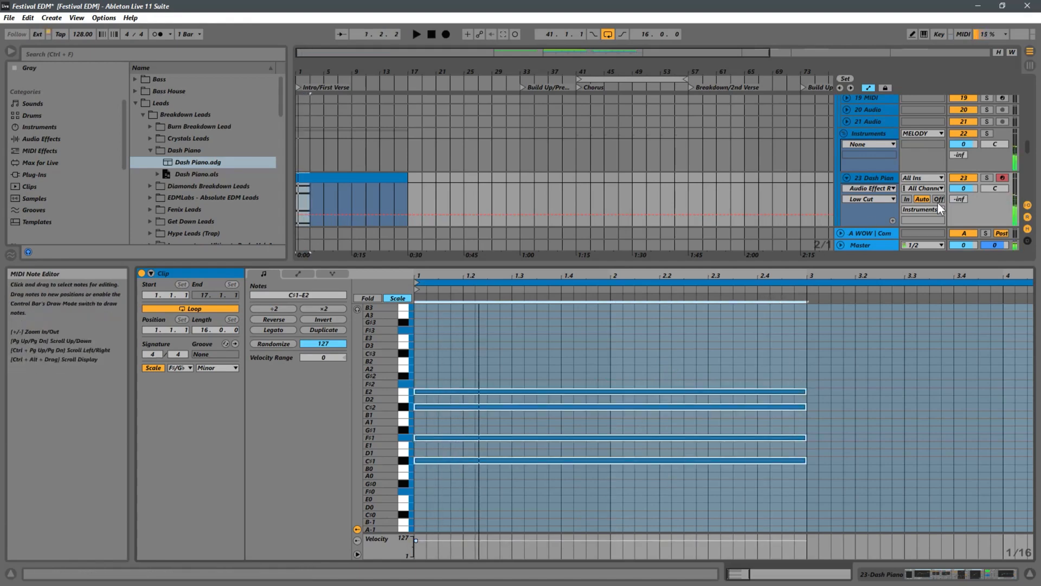
pyautogui.click(987, 178)
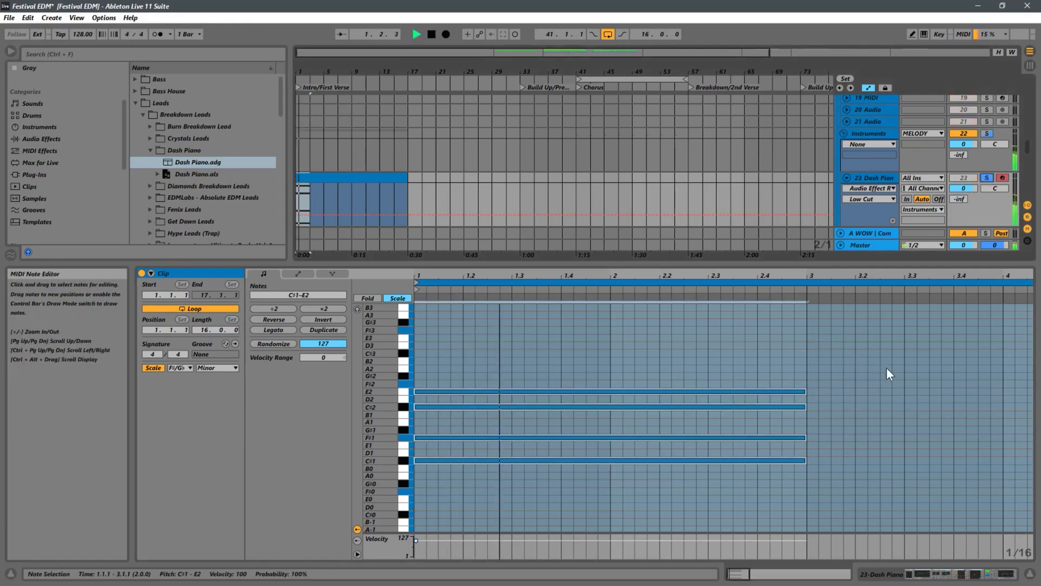
pyautogui.press('space')
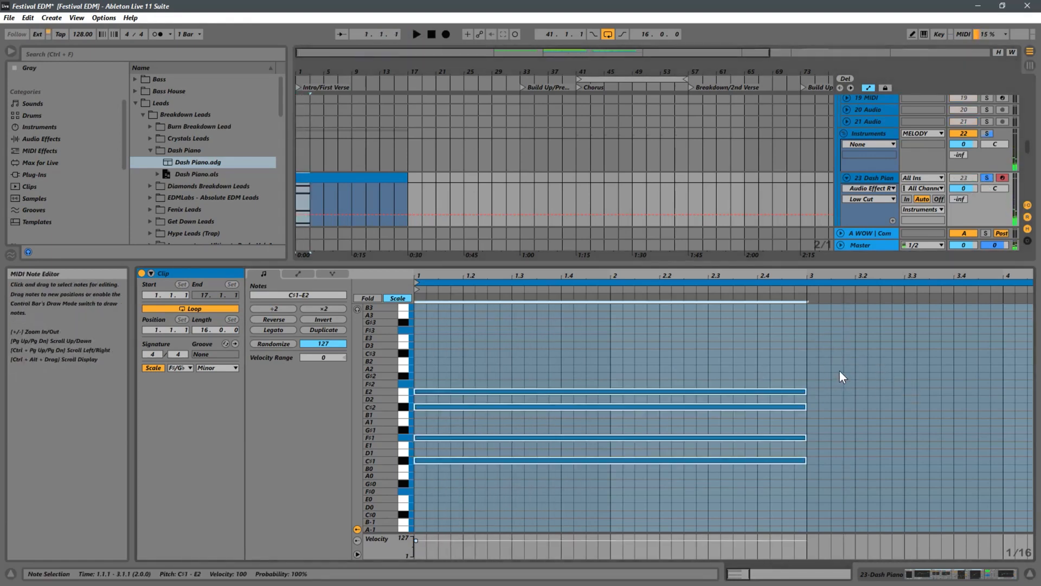
pyautogui.hotkey('shift', 'Up')
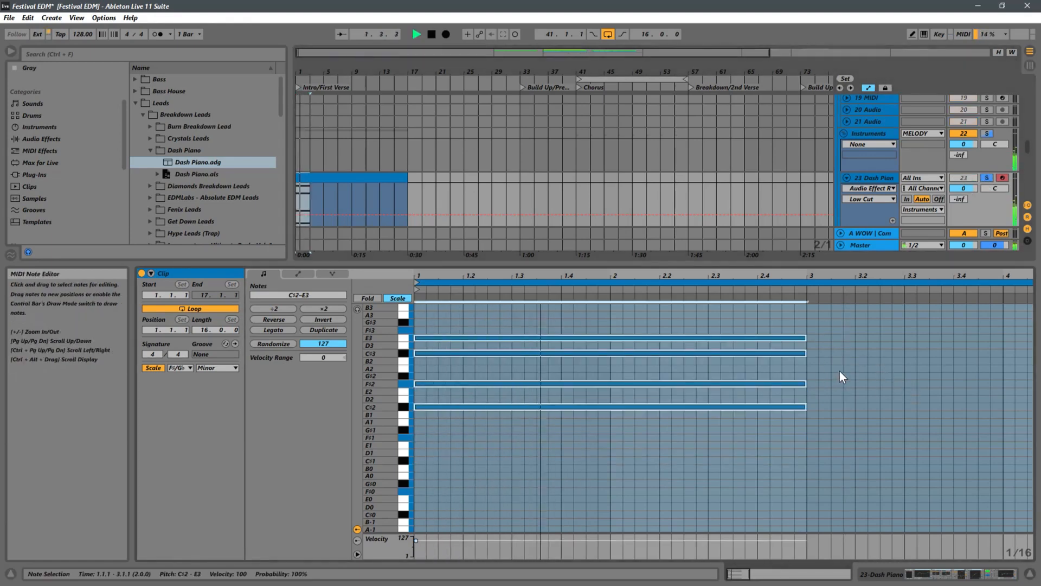
# Shorten the chord's four notes to one bar and copy them to bar 2, one scale step lower, as B1, E2, B2 and D3
pyautogui.press('space')
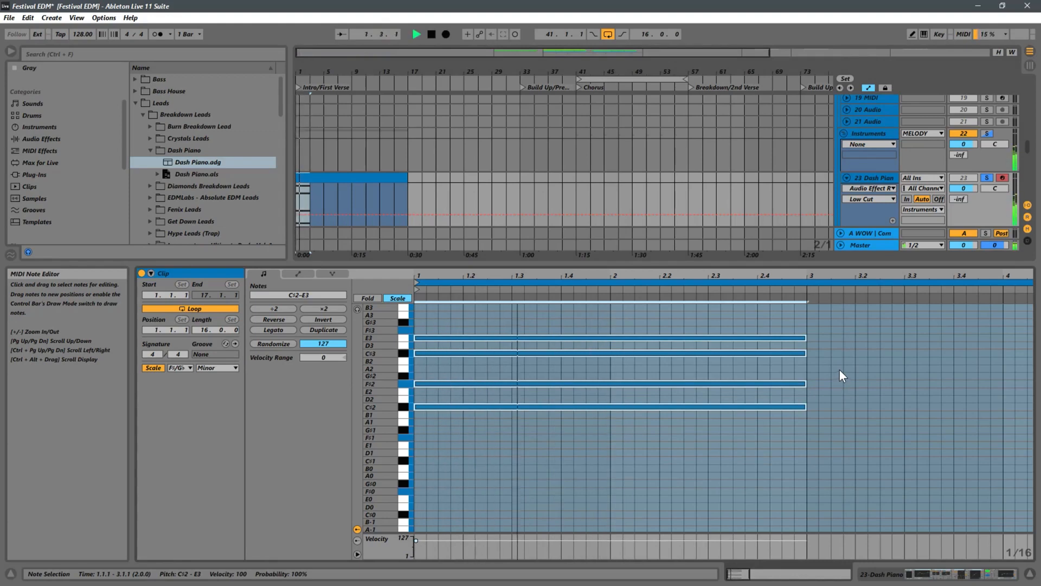
pyautogui.moveTo(305, 77); pyautogui.dragTo(306, 141)
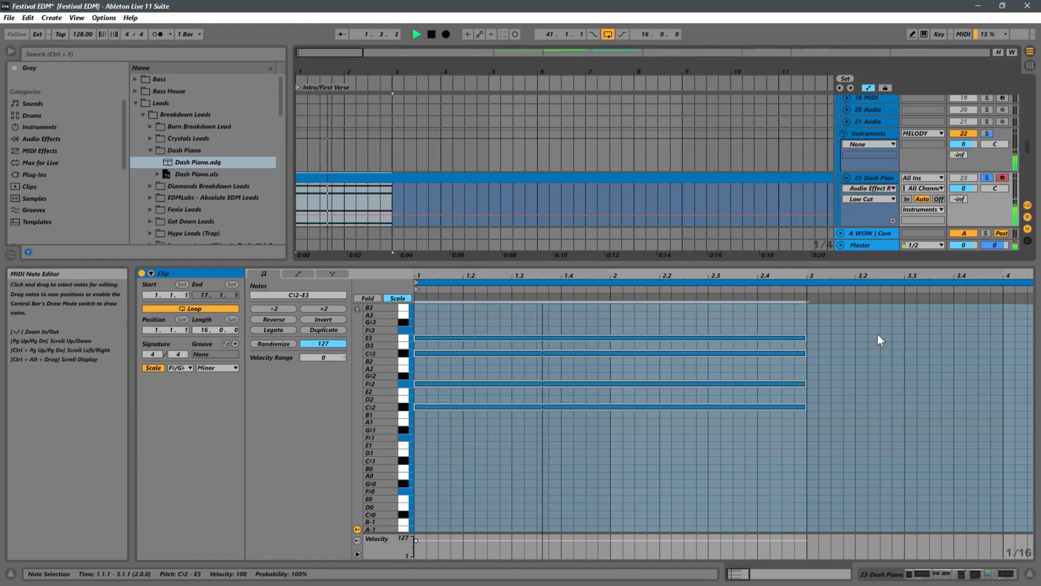
pyautogui.moveTo(852, 323); pyautogui.dragTo(773, 414)
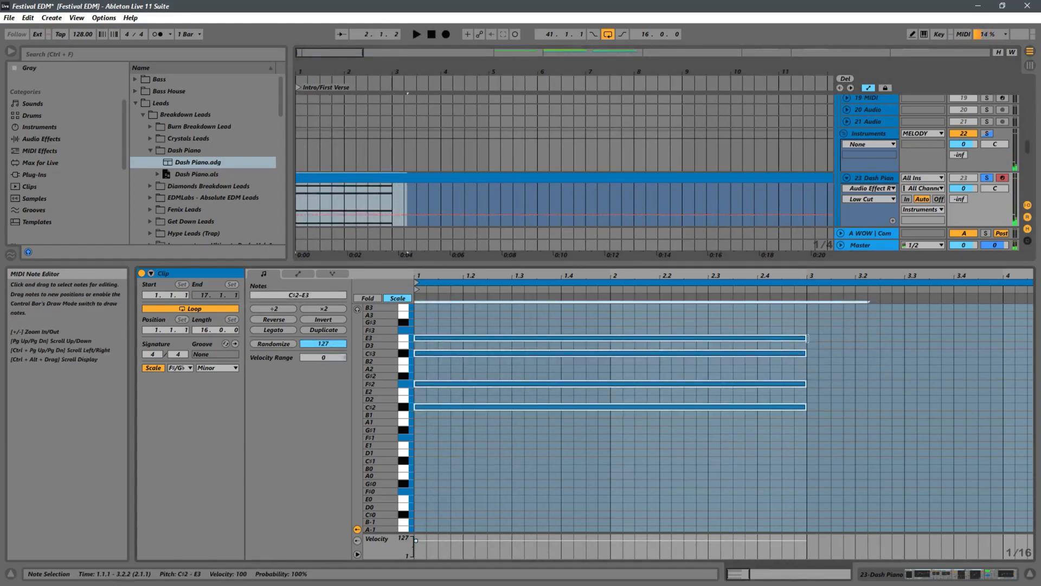
pyautogui.moveTo(807, 339); pyautogui.dragTo(743, 348)
pyautogui.press('space')
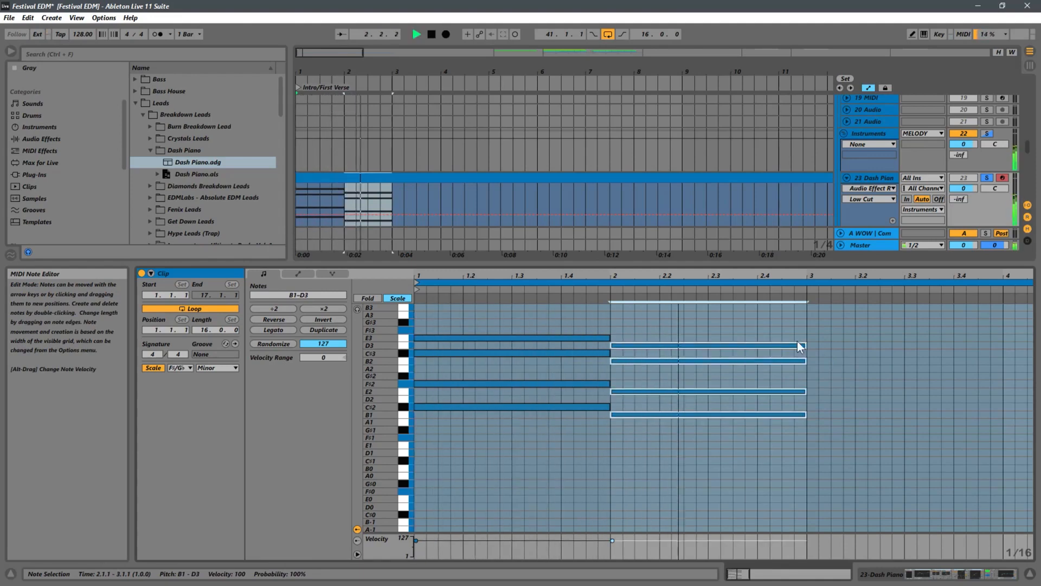
# Copy the chord to bar 3 as D2, G#2, D3 and F#3, and to bar 4 as A1, D2, A2 and C#3
pyautogui.click(746, 330)
pyautogui.moveTo(747, 330); pyautogui.dragTo(833, 333)
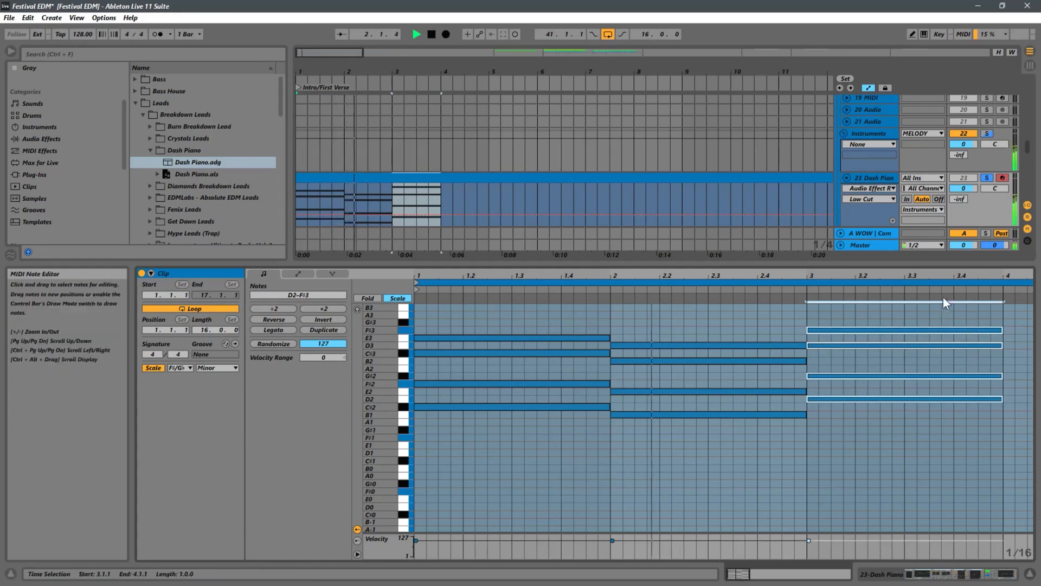
pyautogui.moveTo(946, 303); pyautogui.dragTo(610, 294)
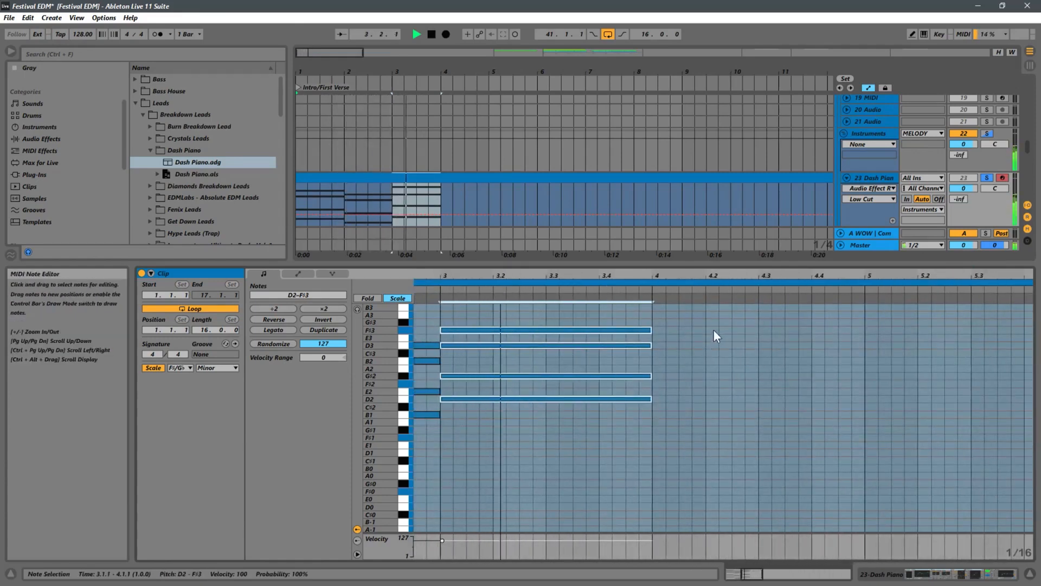
pyautogui.moveTo(715, 328); pyautogui.dragTo(617, 415)
pyautogui.moveTo(489, 329); pyautogui.dragTo(705, 355)
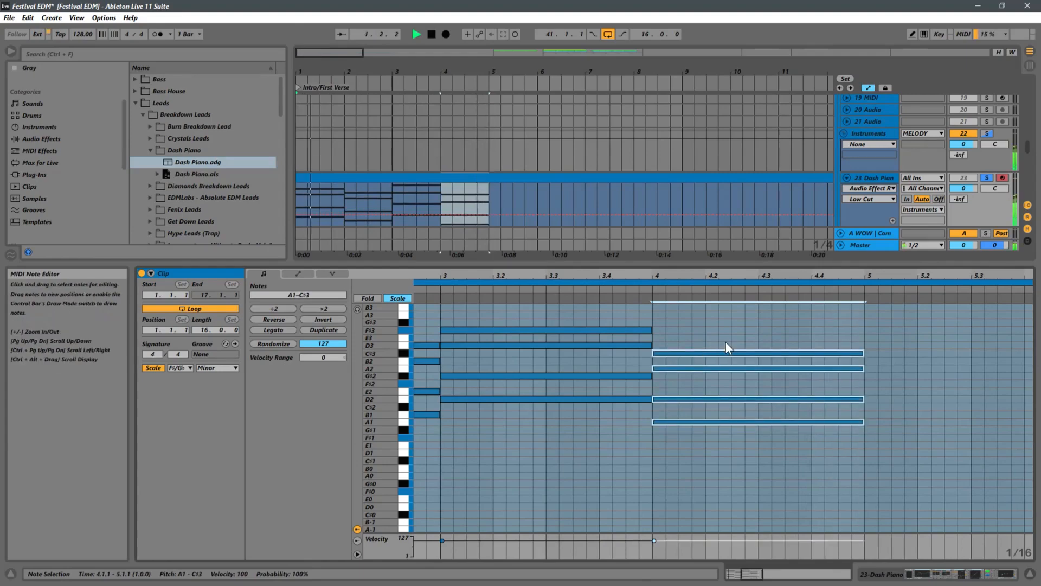
# Audition the four-chord progression and lower the C#3 note of the bar 1 chord to A2
pyautogui.moveTo(612, 266); pyautogui.dragTo(692, 319)
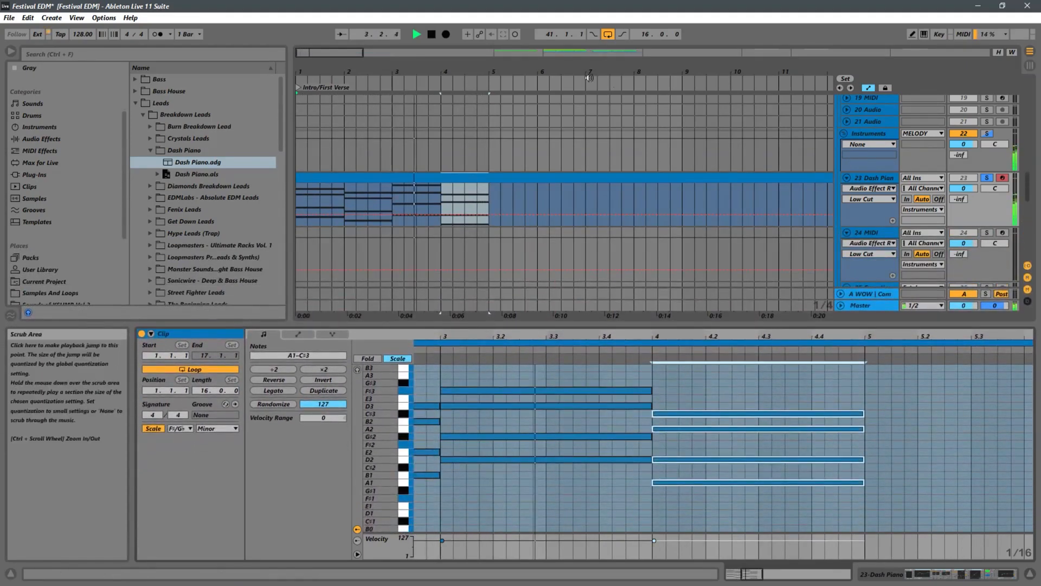
pyautogui.moveTo(557, 71)
pyautogui.mouseDown()
pyautogui.moveTo(557, 5)
pyautogui.moveTo(557, 70)
pyautogui.mouseUp()
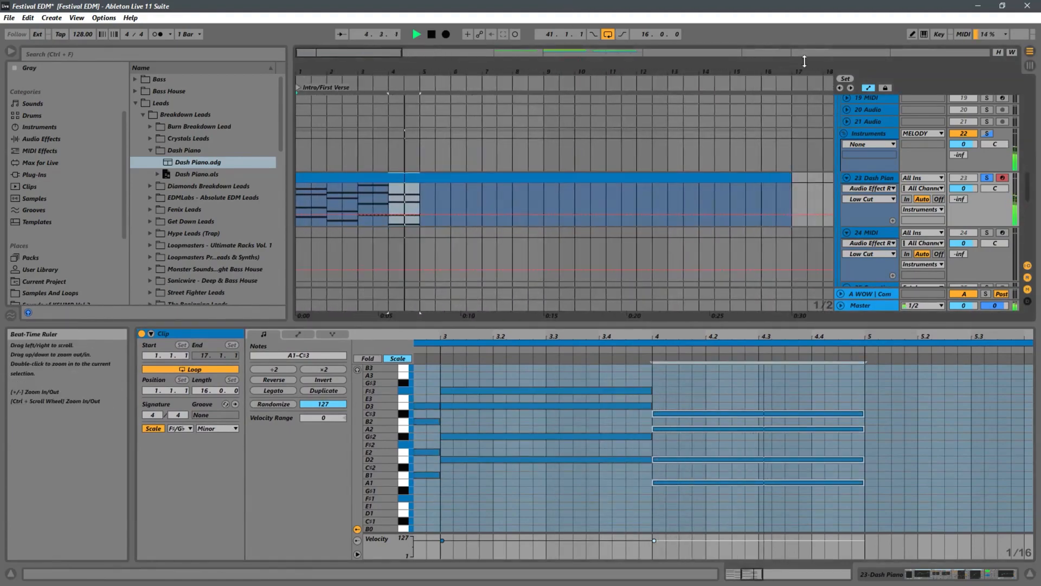
pyautogui.moveTo(611, 335); pyautogui.dragTo(611, 312)
pyautogui.moveTo(1000, 270); pyautogui.dragTo(792, 295)
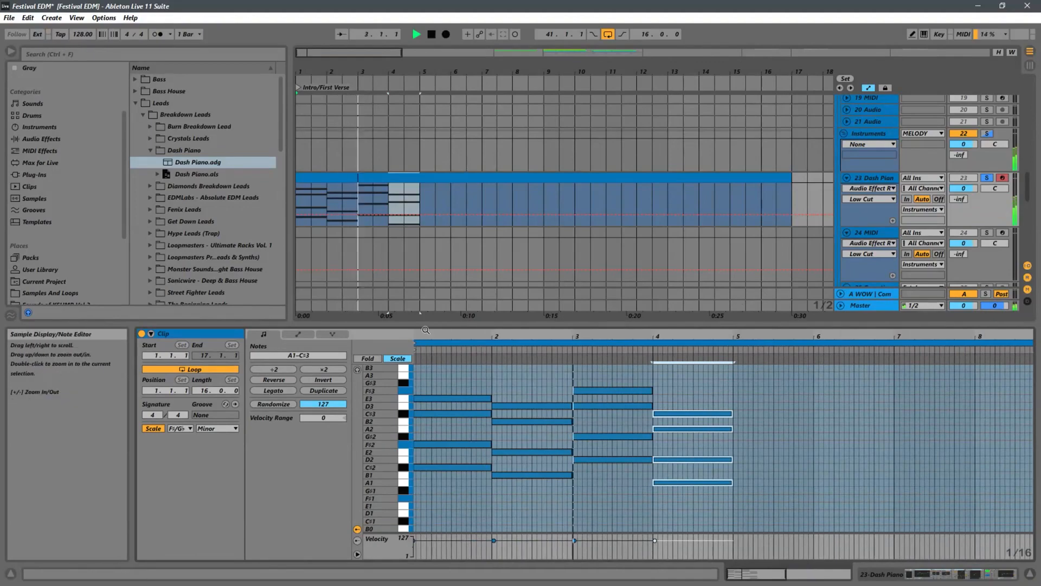
pyautogui.moveTo(574, 336); pyautogui.dragTo(573, 405)
pyautogui.click(566, 496)
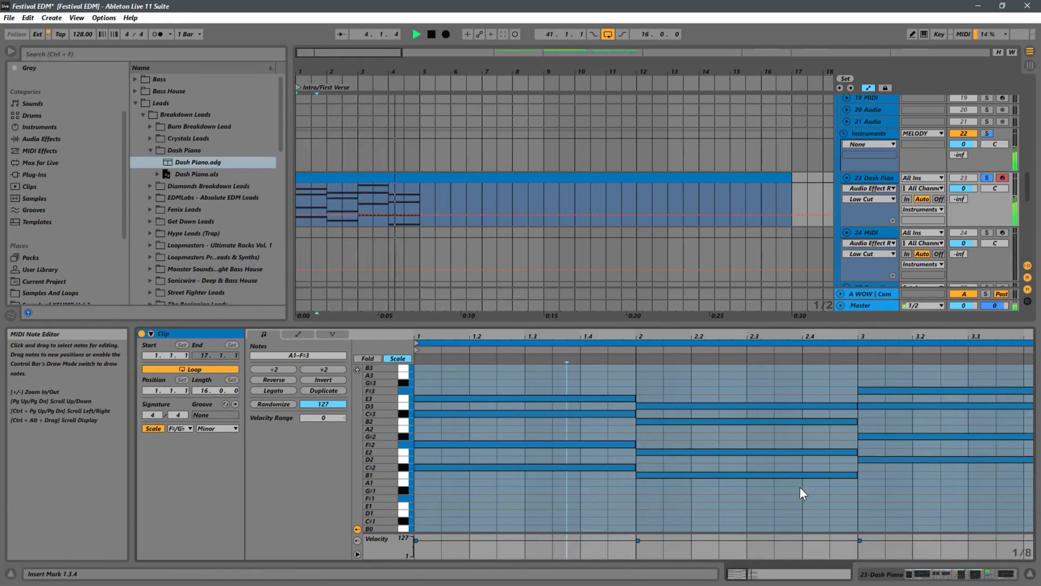
pyautogui.press('space')
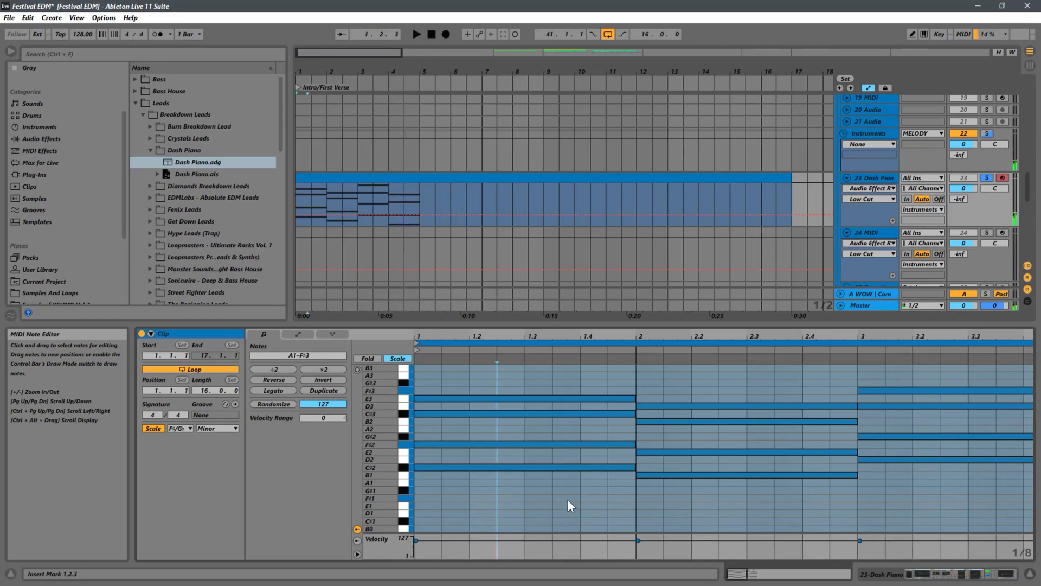
pyautogui.click(526, 414)
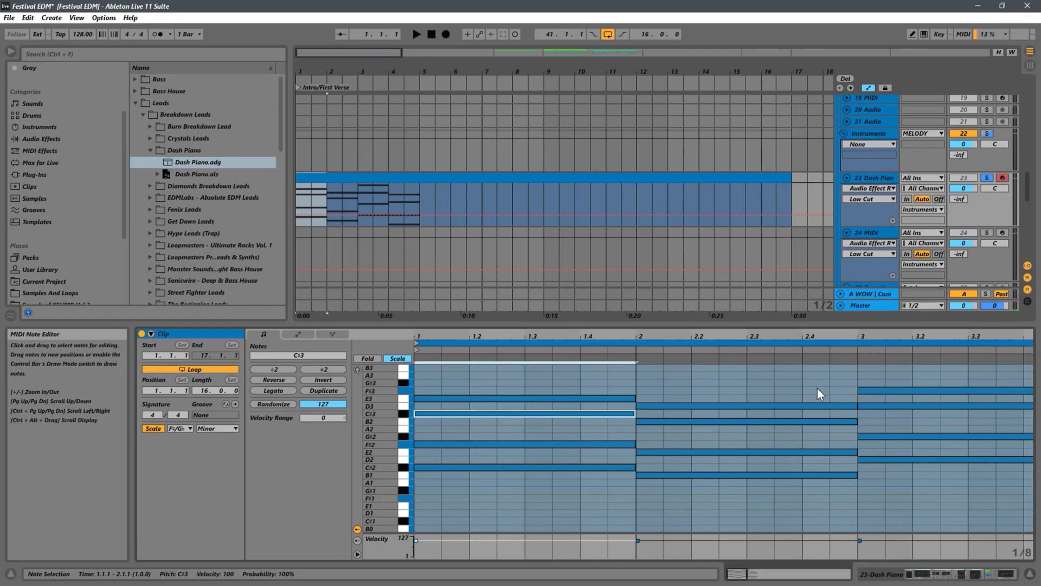
pyautogui.press('Down')
pyautogui.press('Down')
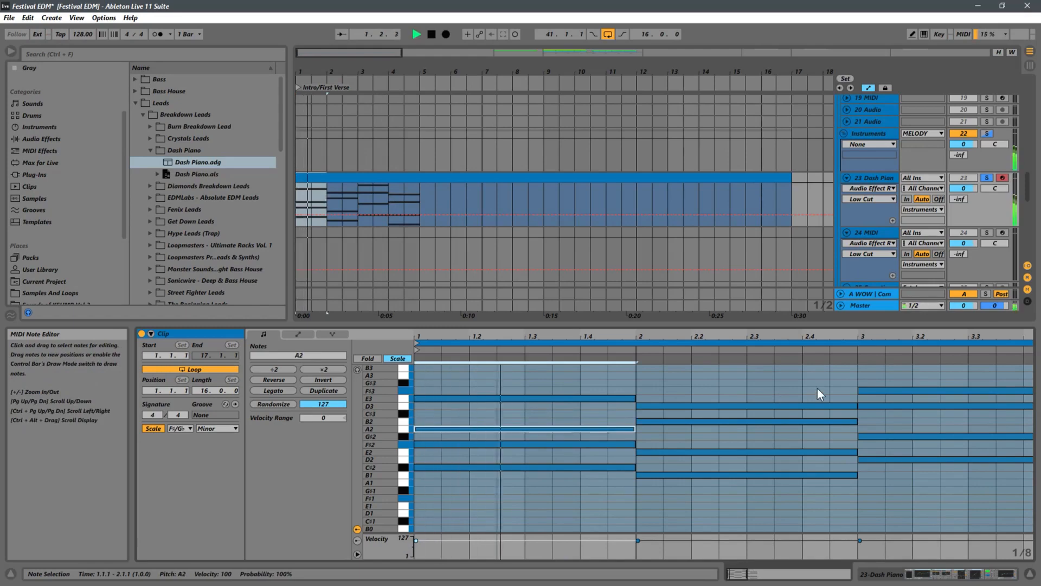
# Lower the D3 note of the bar 2 chord to C#3 and delete that chord's B2 note
pyautogui.click(731, 401)
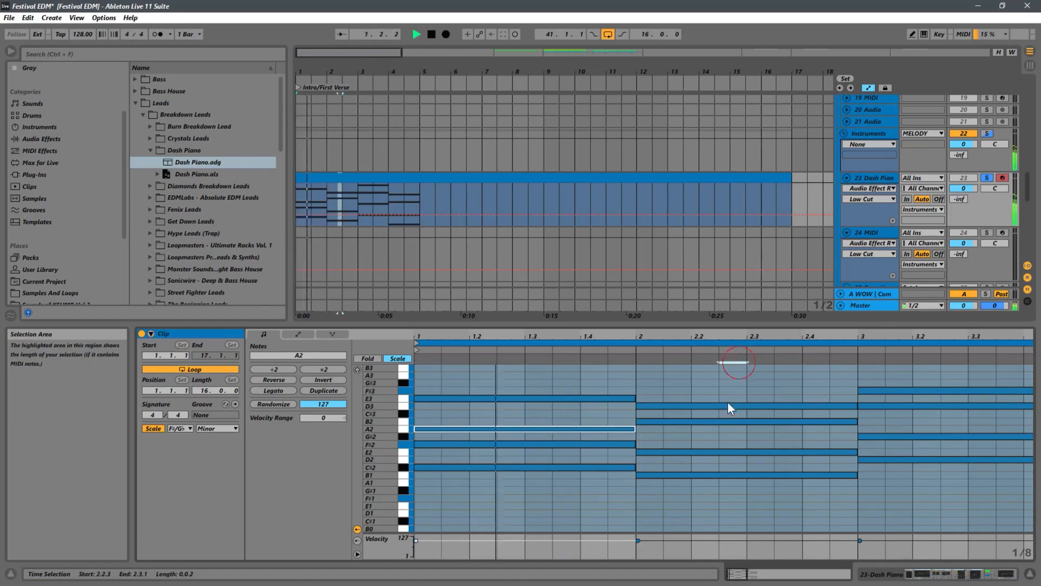
pyautogui.click(733, 405)
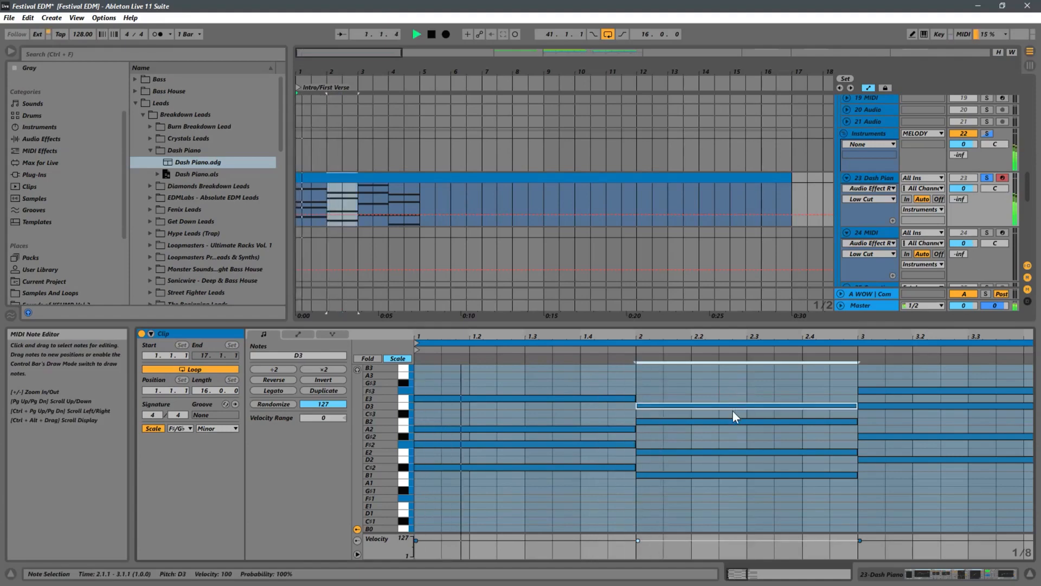
pyautogui.press('Down')
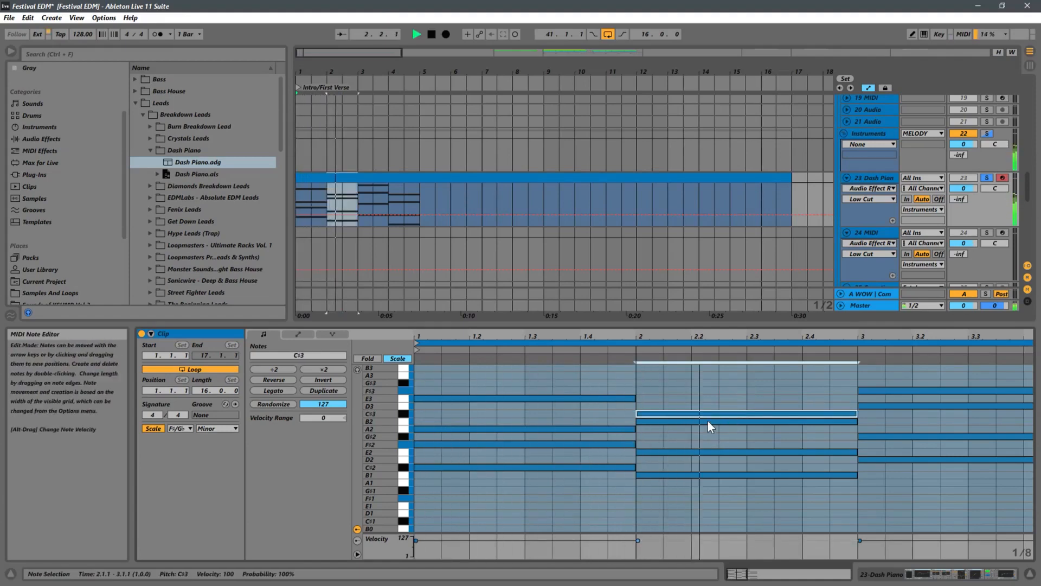
pyautogui.press('Down')
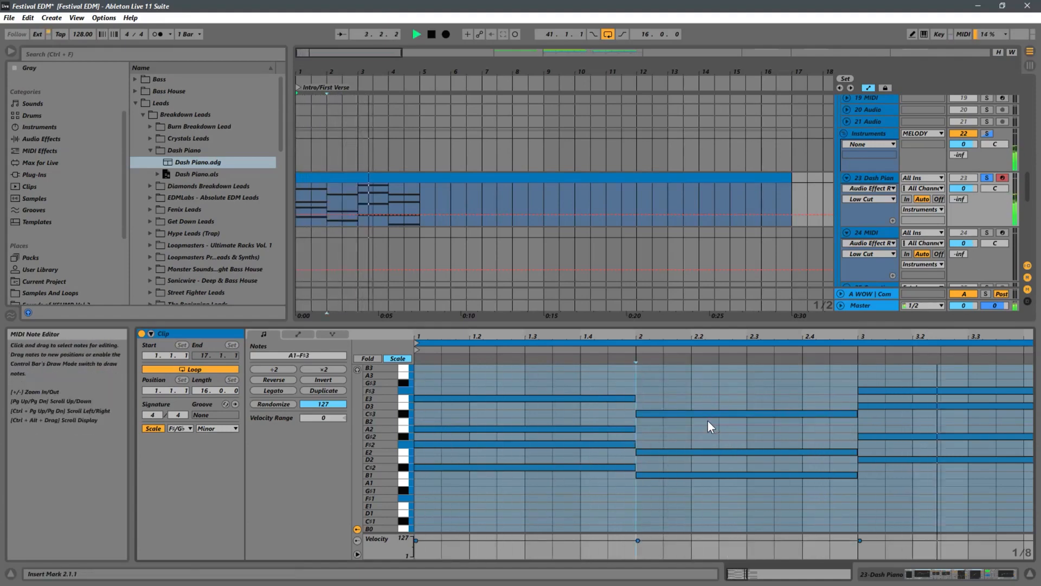
# Raise the two lowest notes of the bar 2 chord to C#2 and F#2
pyautogui.moveTo(707, 420); pyautogui.dragTo(696, 462)
pyautogui.keyDown('shift'); pyautogui.click(694, 475); pyautogui.keyUp('shift')
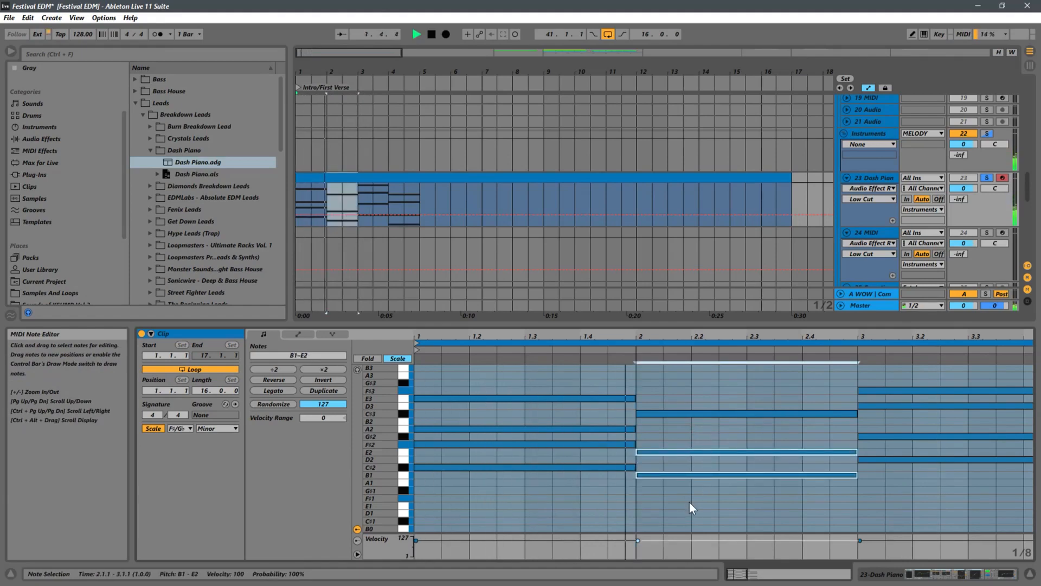
pyautogui.press('Up')
pyautogui.press('Up')
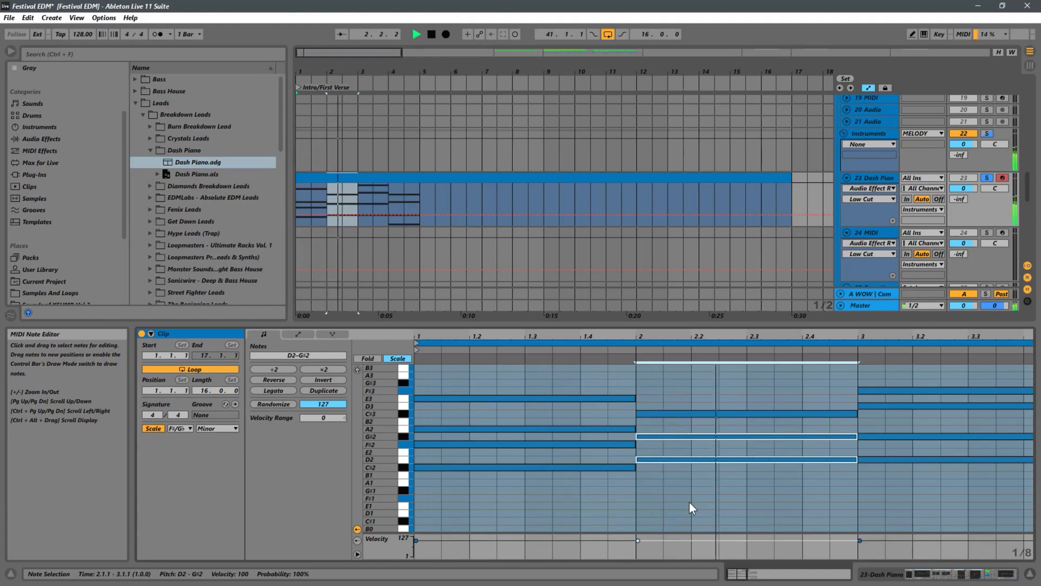
pyautogui.press('Down')
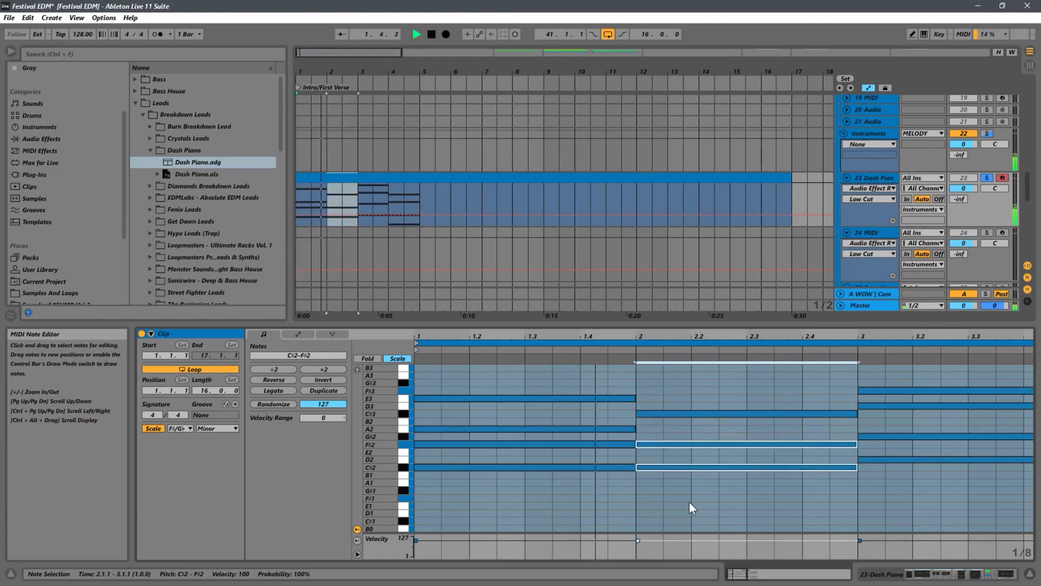
# Raise the A1 and A2 notes of the bar 4 chord to B1 and B2
pyautogui.moveTo(865, 337); pyautogui.dragTo(664, 342)
pyautogui.click(707, 390)
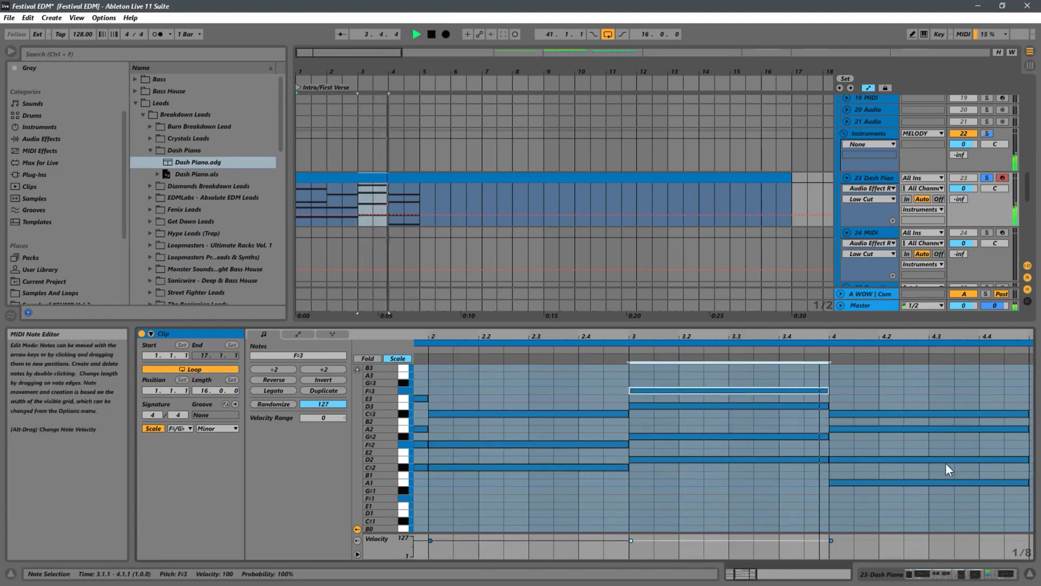
pyautogui.click(903, 500)
pyautogui.click(916, 505)
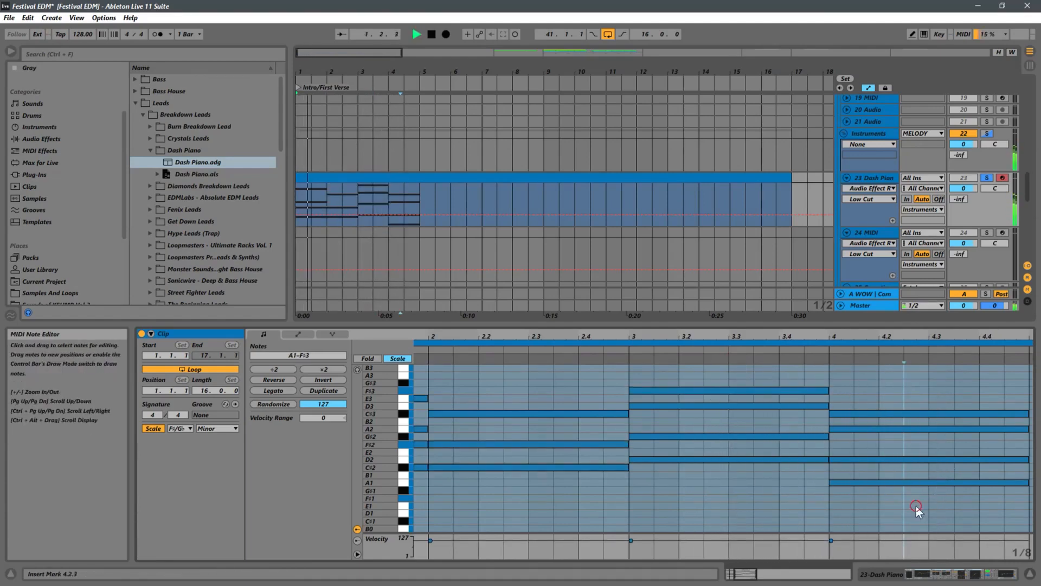
pyautogui.moveTo(915, 505); pyautogui.dragTo(903, 474)
pyautogui.press('Up')
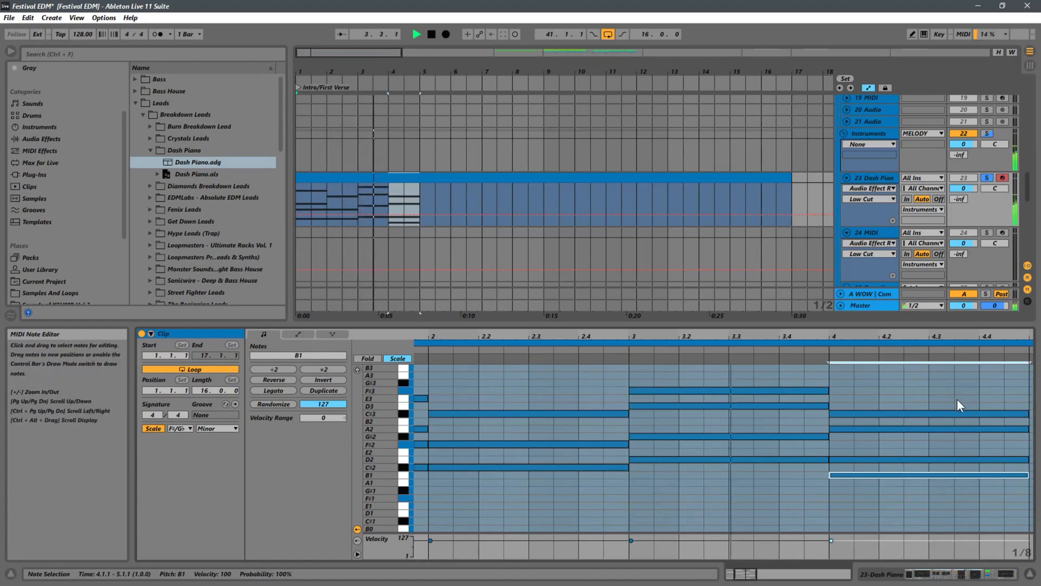
pyautogui.click(929, 428)
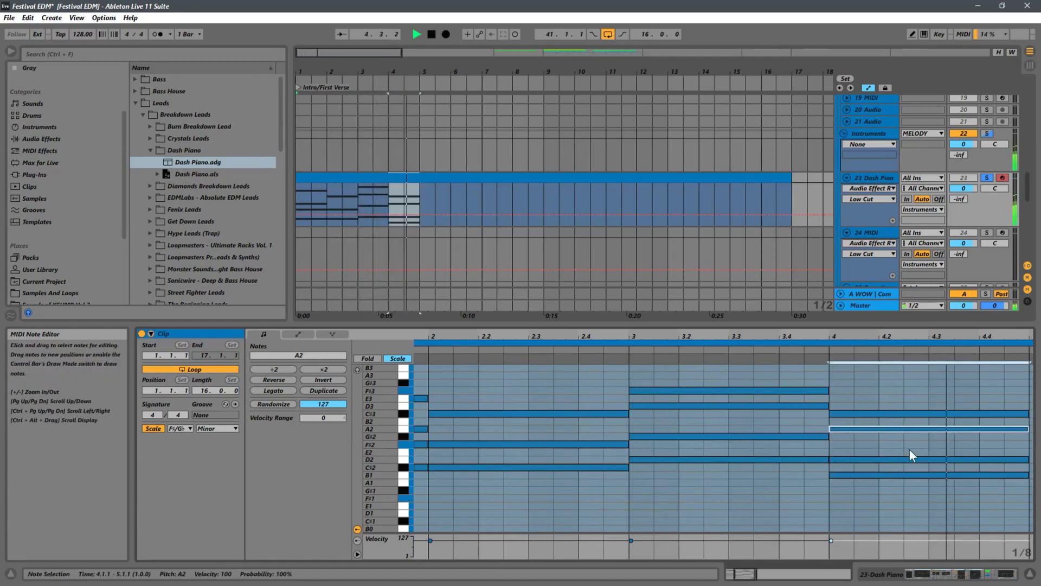
pyautogui.press('Up')
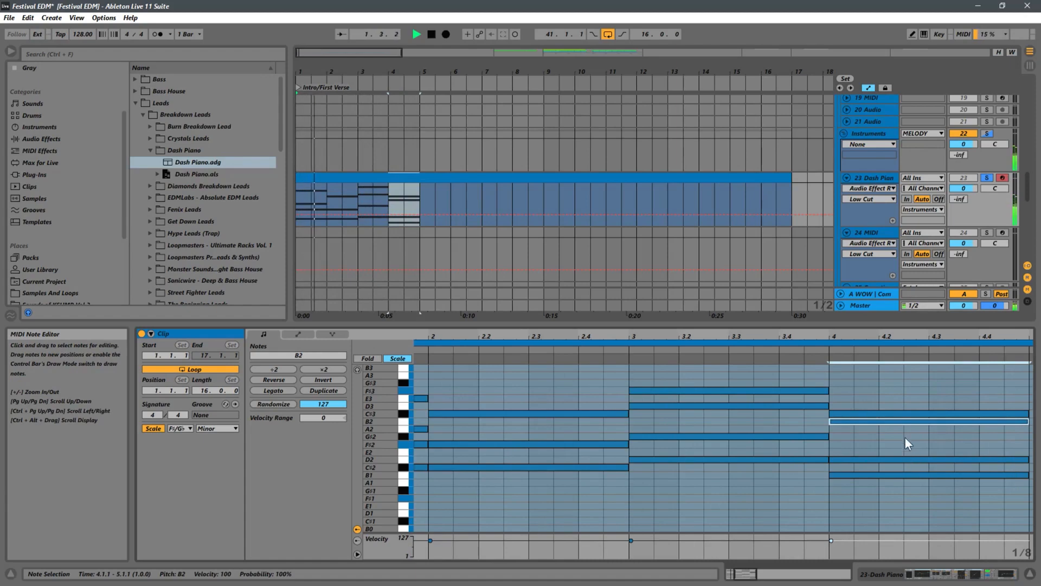
# Raise the D2 note of the bar 4 chord to E2 and its top C#3 note to E3
pyautogui.moveTo(896, 446); pyautogui.dragTo(881, 470)
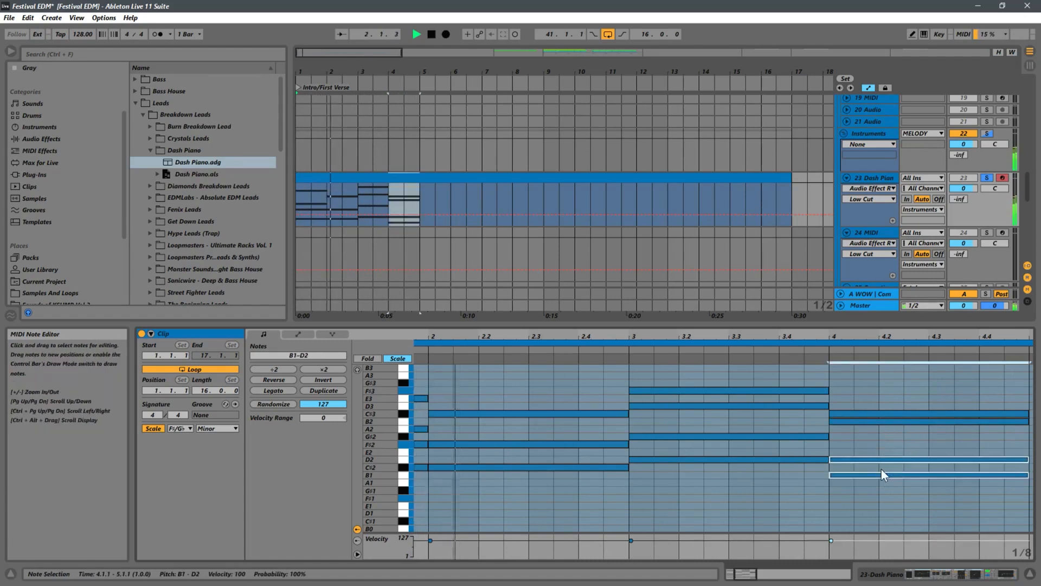
pyautogui.click(926, 431)
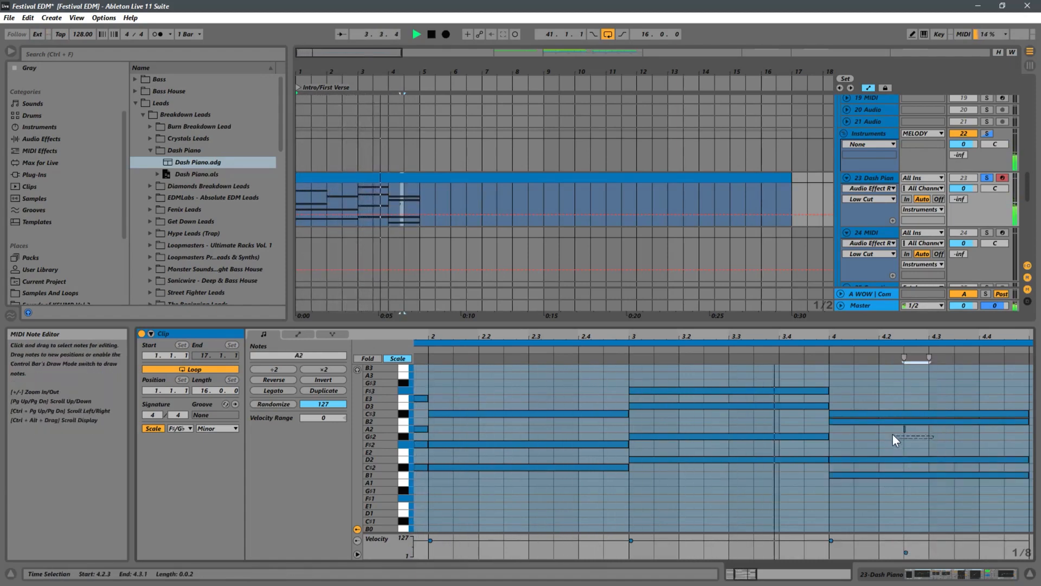
pyautogui.moveTo(924, 433); pyautogui.dragTo(900, 464)
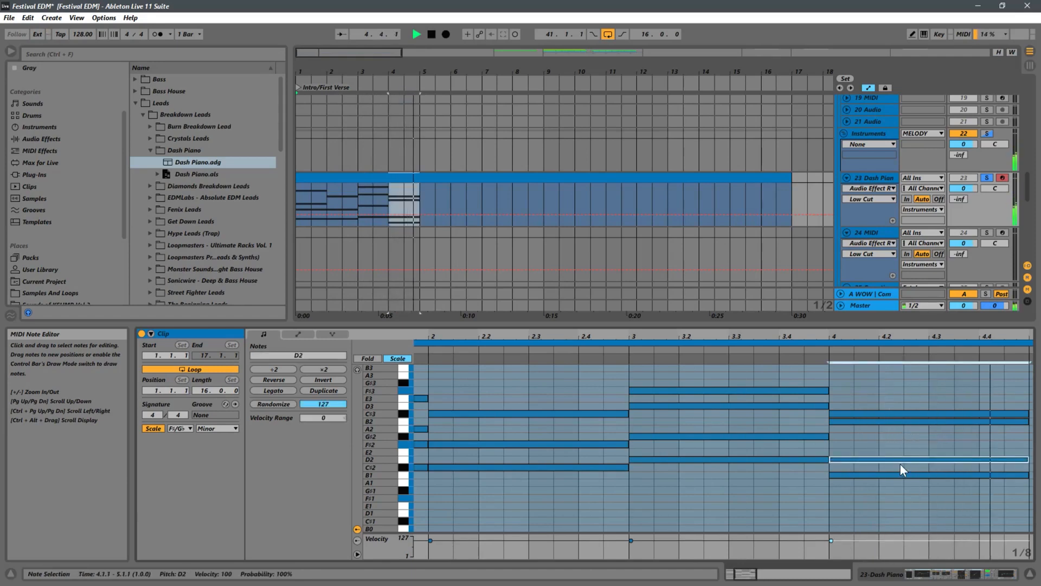
pyautogui.press('Up')
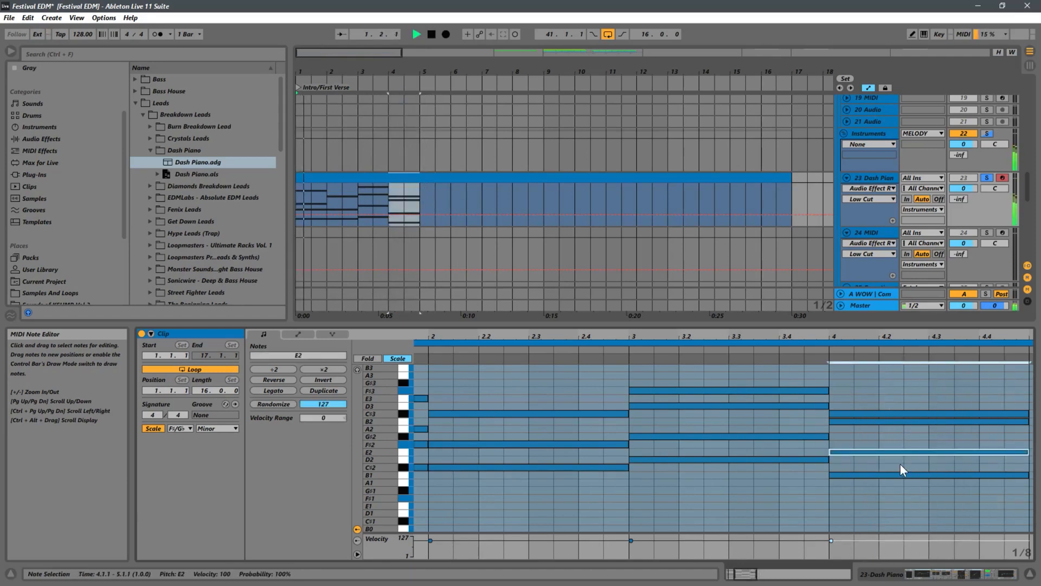
pyautogui.click(905, 413)
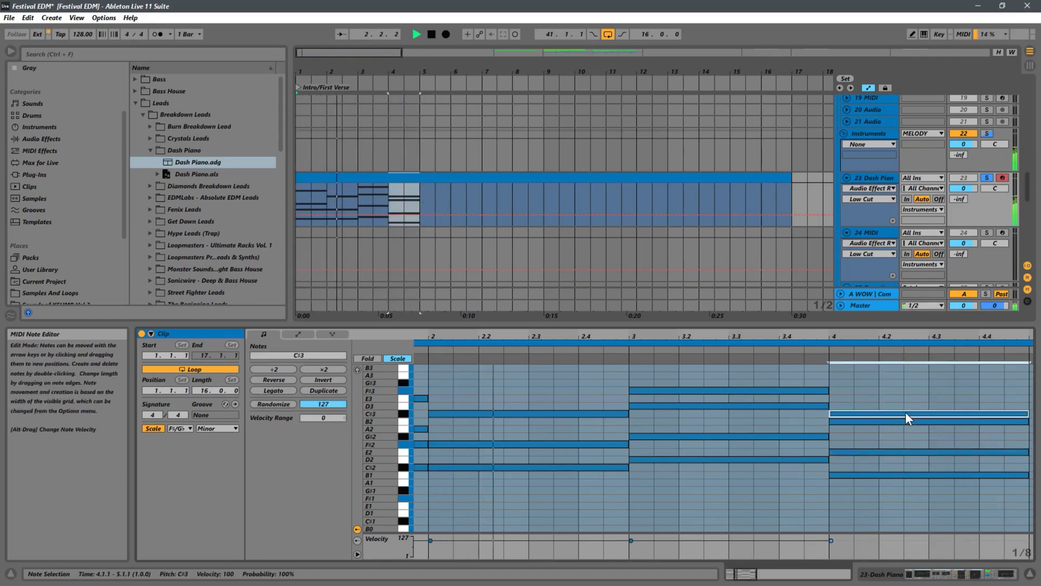
pyautogui.press('Up')
pyautogui.press('Up')
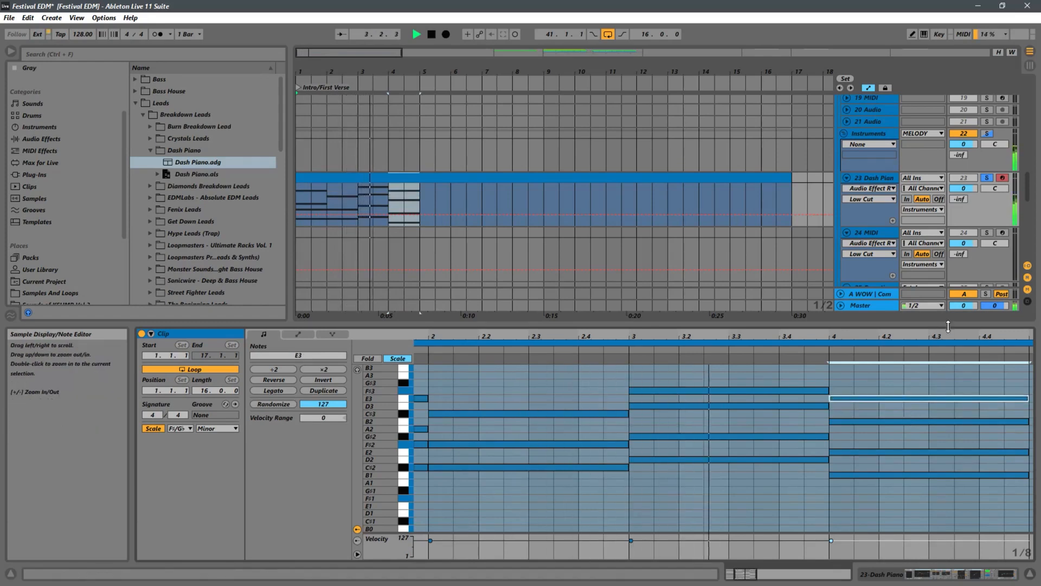
# Replay the progression from the start and shorten the Dash Piano clip to four bars, ending at bar 5
pyautogui.moveTo(939, 335); pyautogui.dragTo(917, 328)
pyautogui.press('space')
pyautogui.press('space')
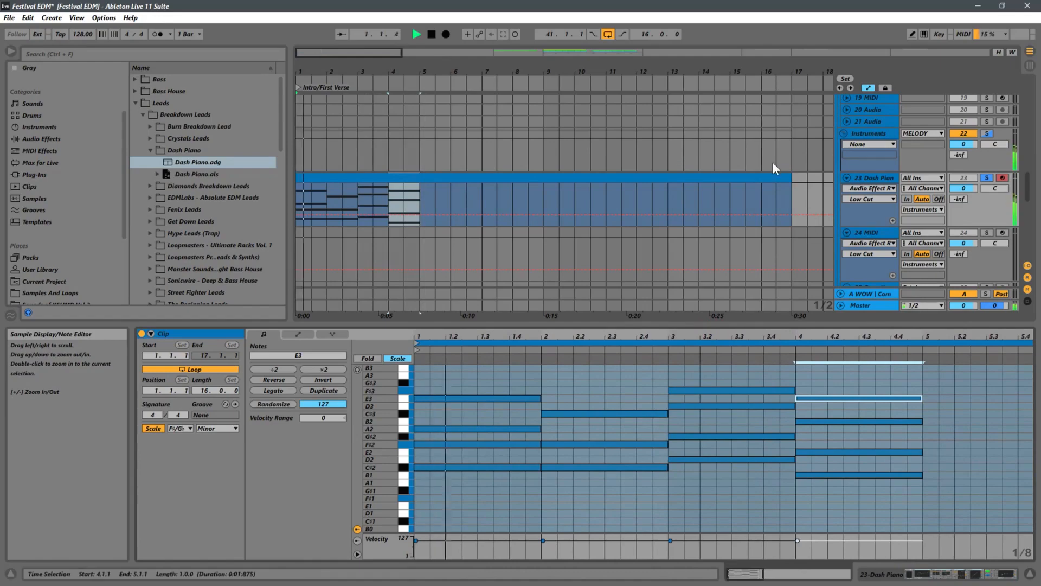
pyautogui.click(786, 178)
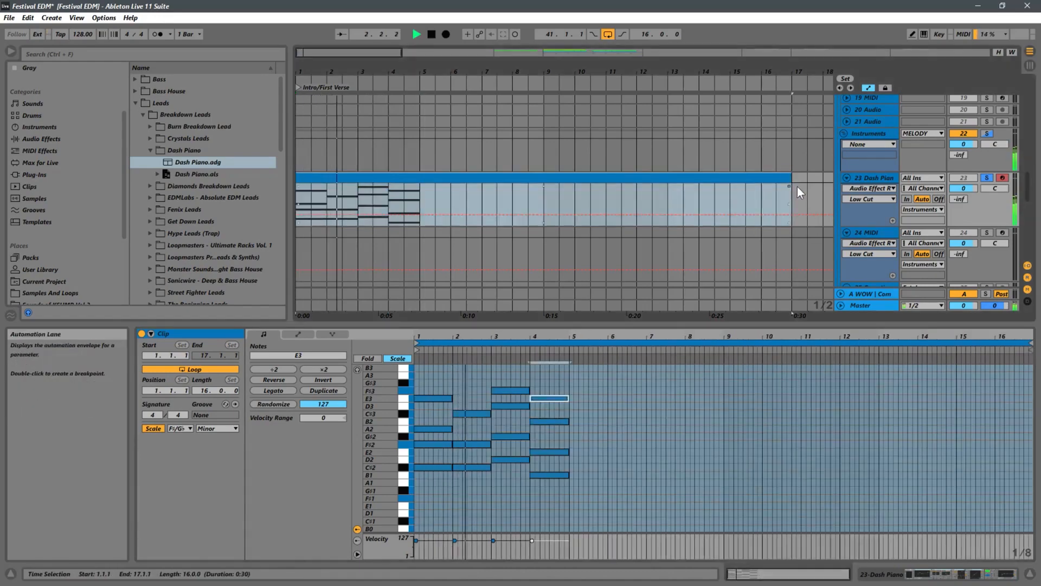
pyautogui.moveTo(790, 180); pyautogui.dragTo(419, 180)
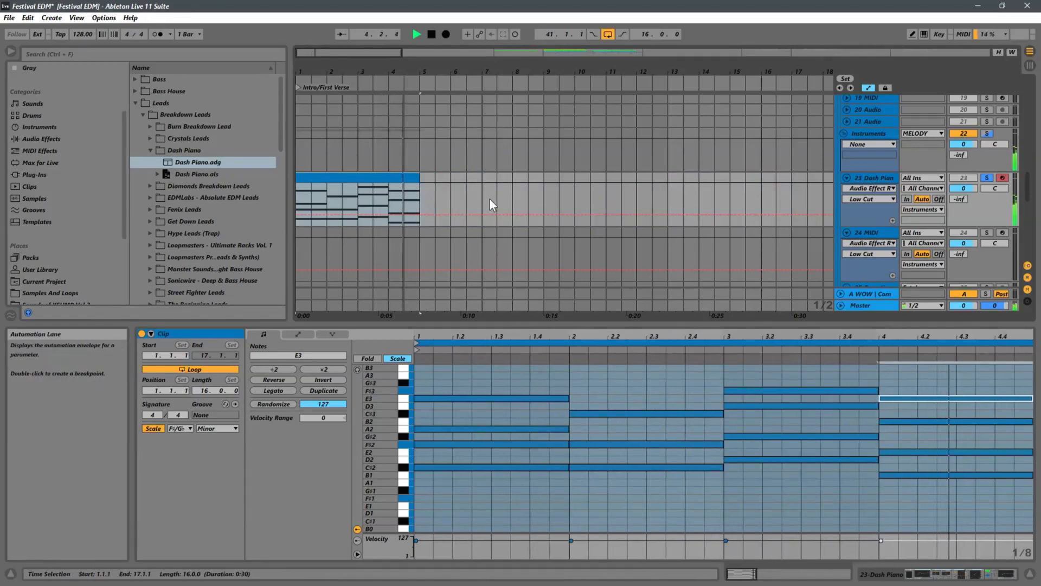
# Loop the arrangement over the four-bar Dash Piano clip and play the chord progression
pyautogui.click(381, 178)
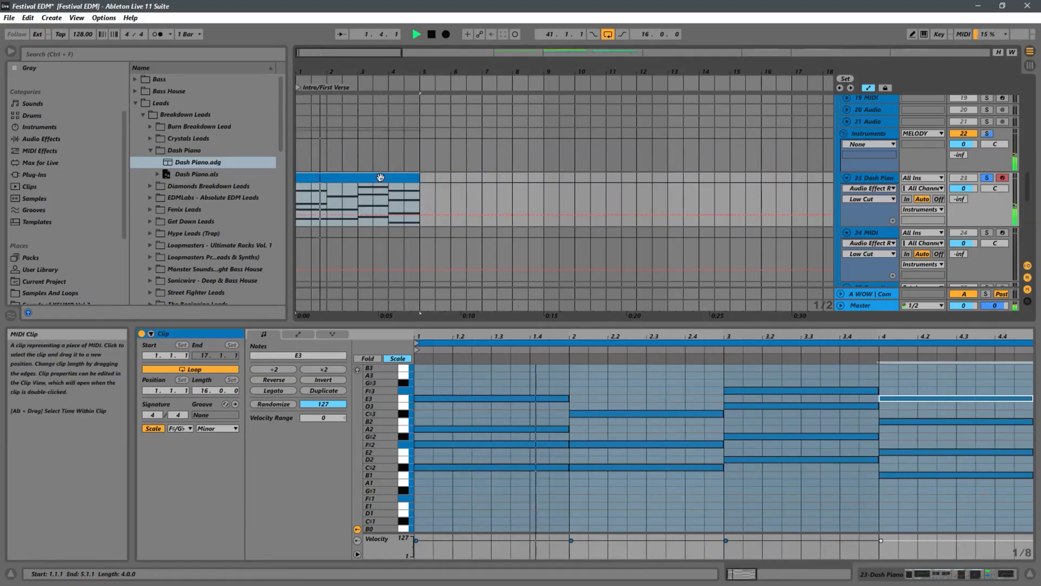
pyautogui.hotkey('ctrl', 'l')
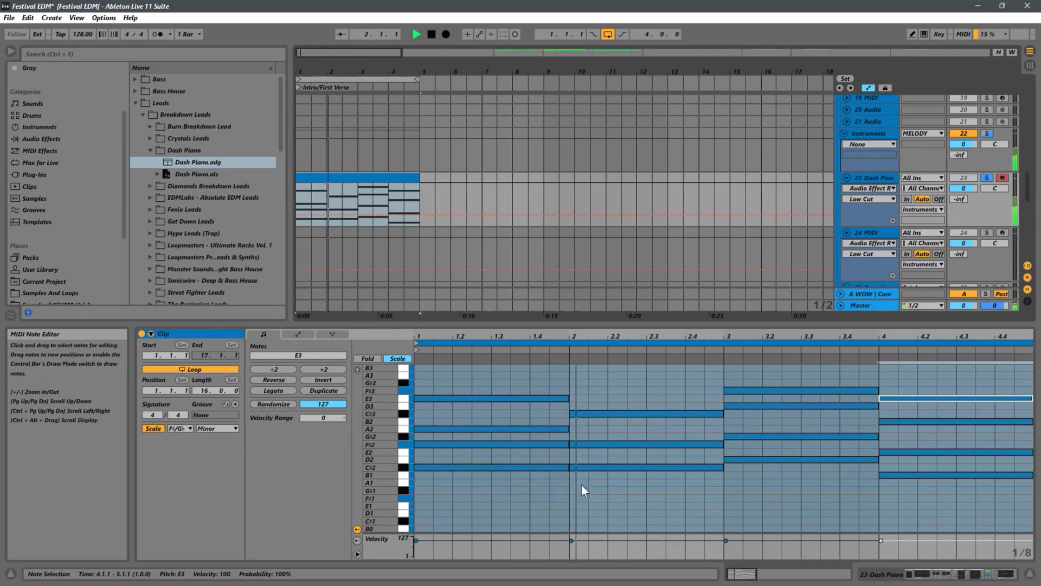
pyautogui.click(518, 495)
pyautogui.press('space')
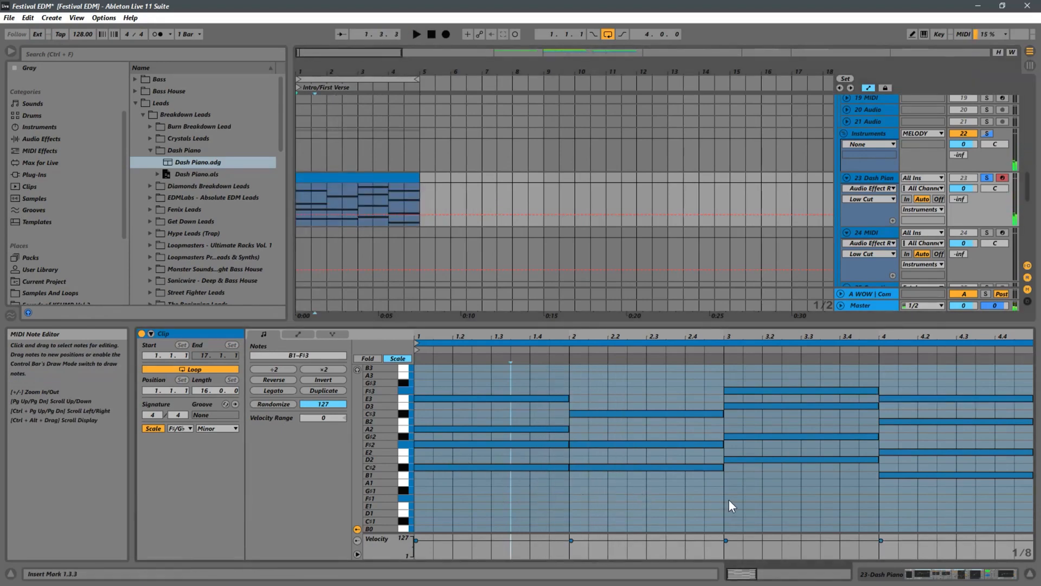
pyautogui.press('space')
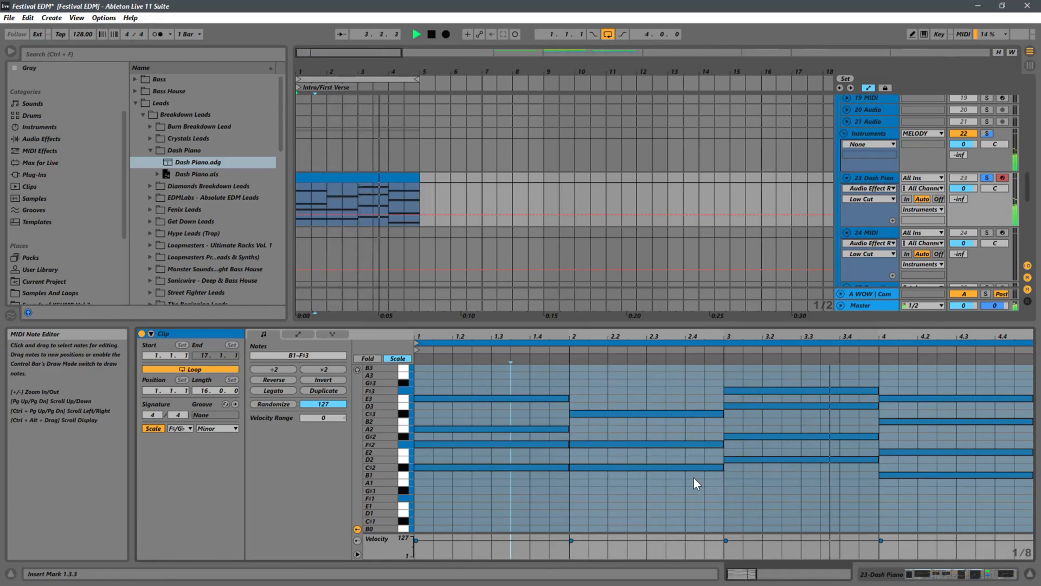
pyautogui.click(492, 492)
pyautogui.press('space')
# Select every chord note and randomize the velocities twice with a range of 127, auditioning the result
pyautogui.hotkey('ctrl', 'a')
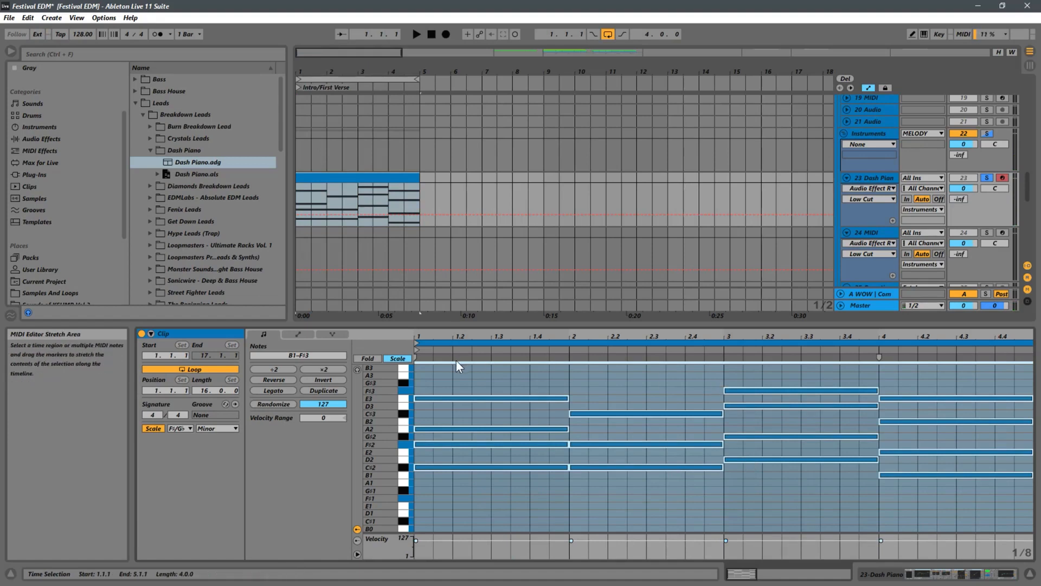
pyautogui.click(508, 497)
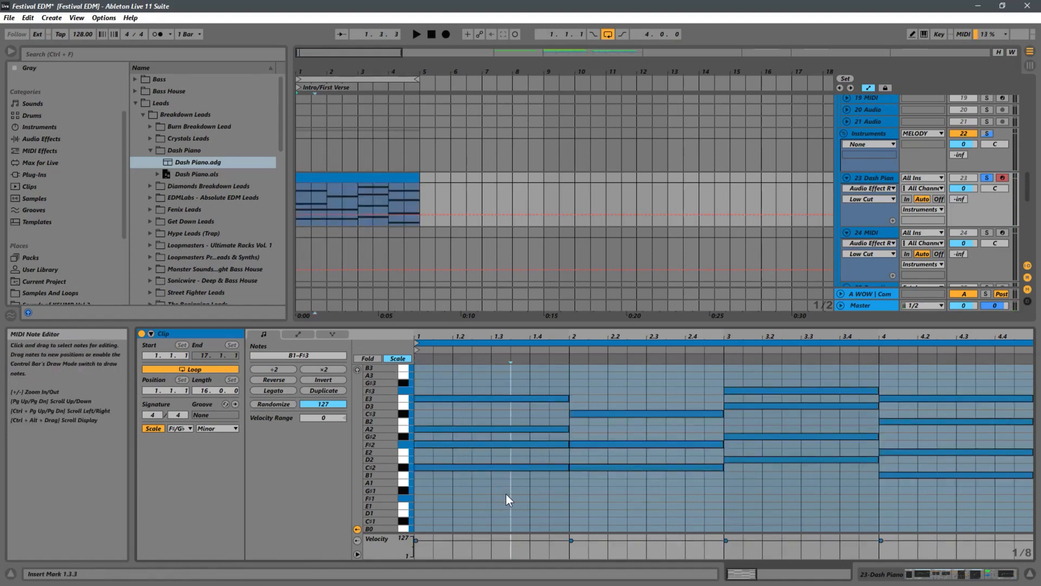
pyautogui.hotkey('ctrl', 'a')
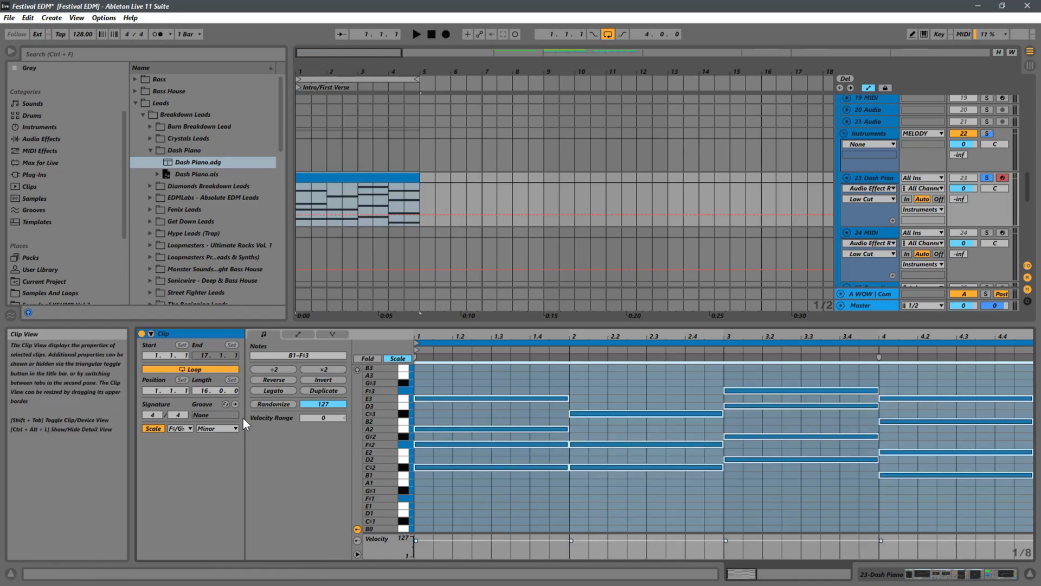
pyautogui.click(276, 403)
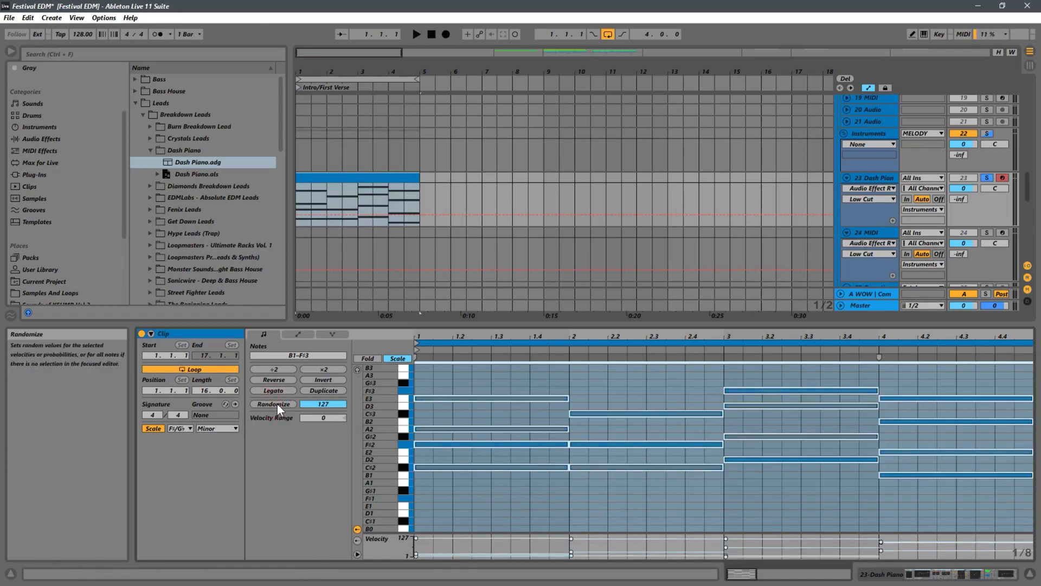
pyautogui.press('space')
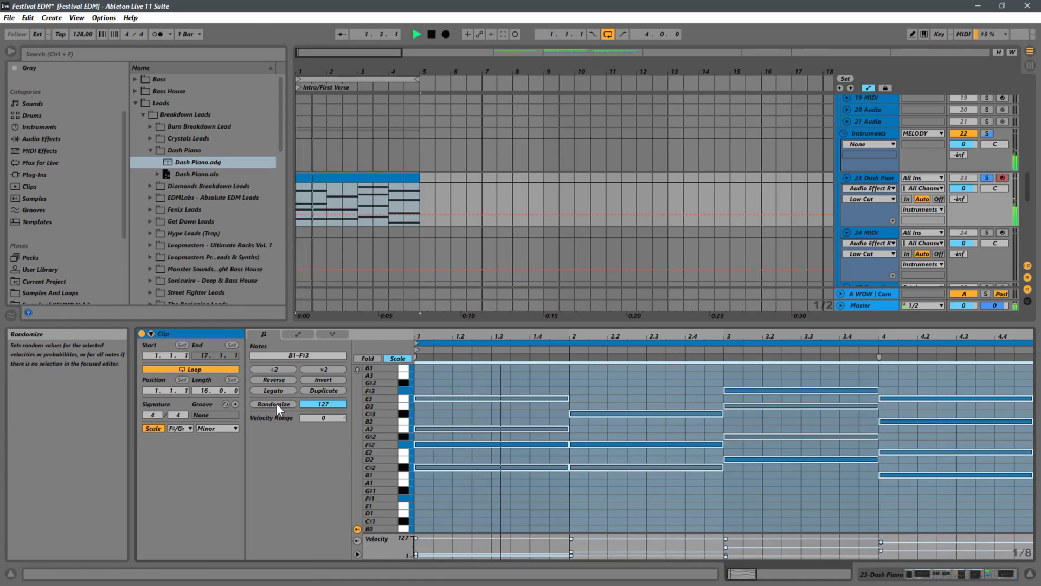
pyautogui.click(277, 403)
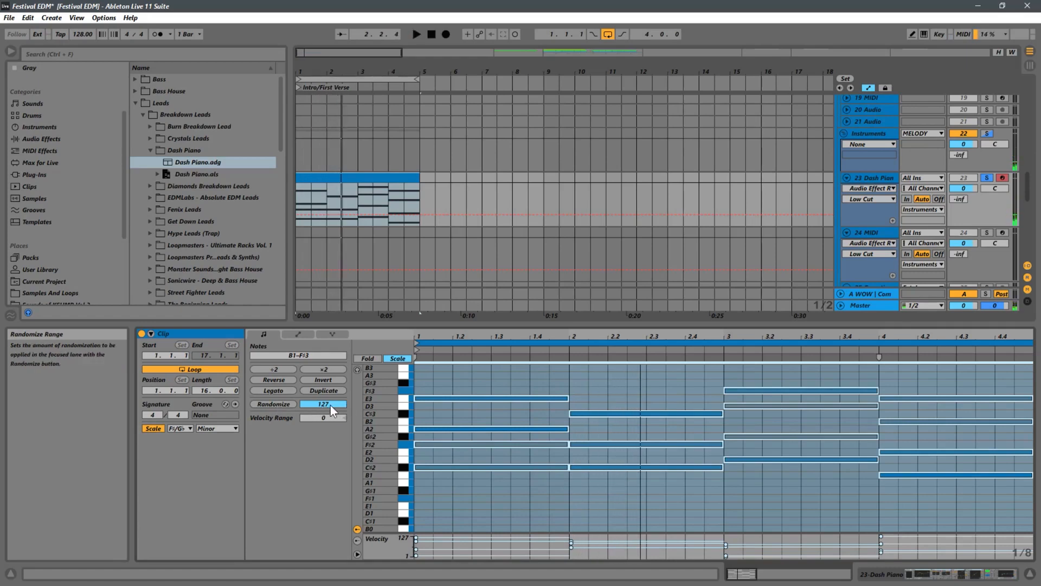
# Reduce the randomize range to 90, randomize the chord velocities again and play the result
pyautogui.moveTo(330, 406); pyautogui.dragTo(327, 408)
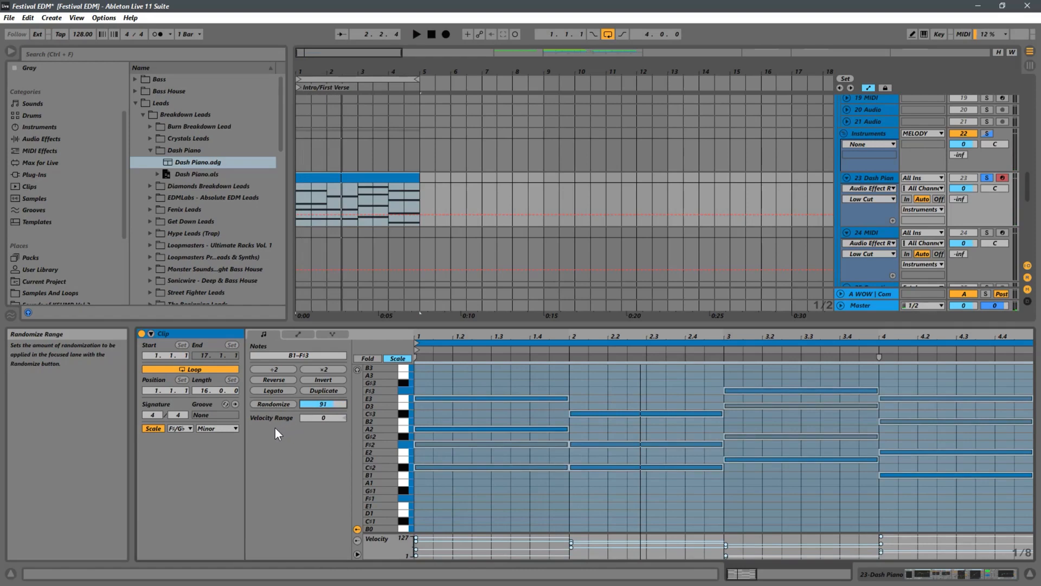
pyautogui.moveTo(274, 428); pyautogui.dragTo(274, 428)
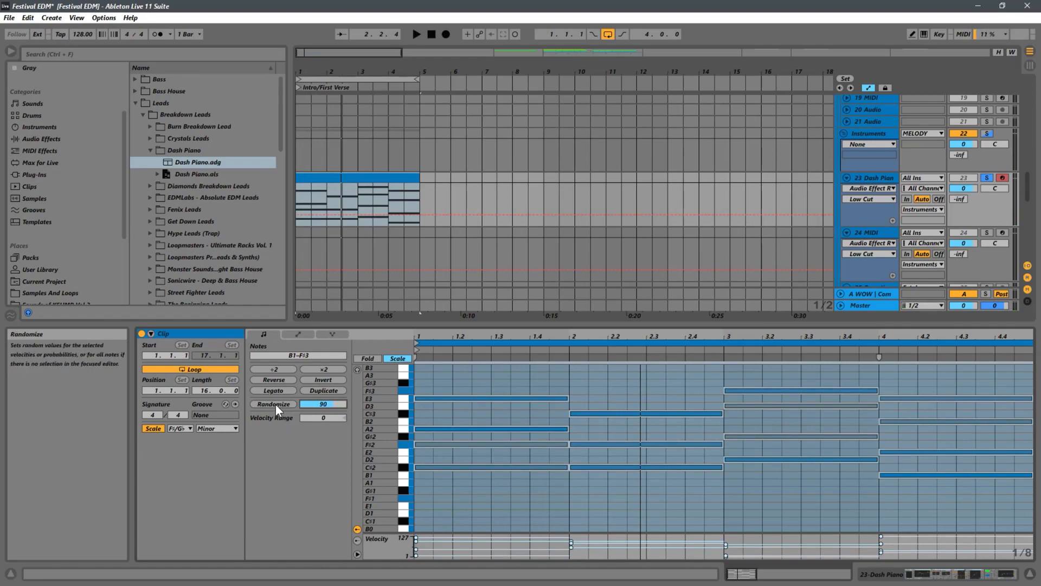
pyautogui.click(275, 404)
pyautogui.press('space')
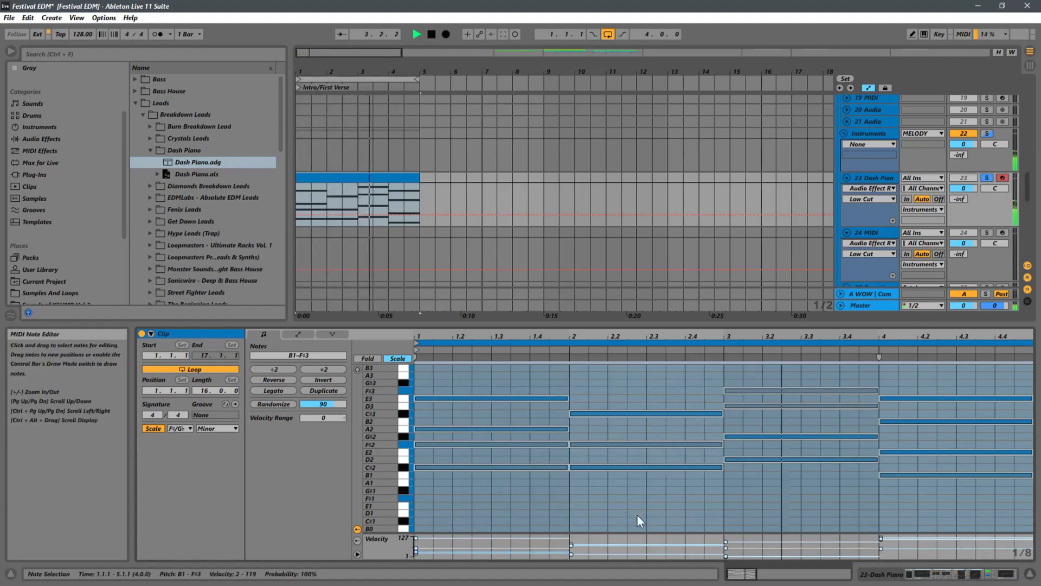
pyautogui.press('space')
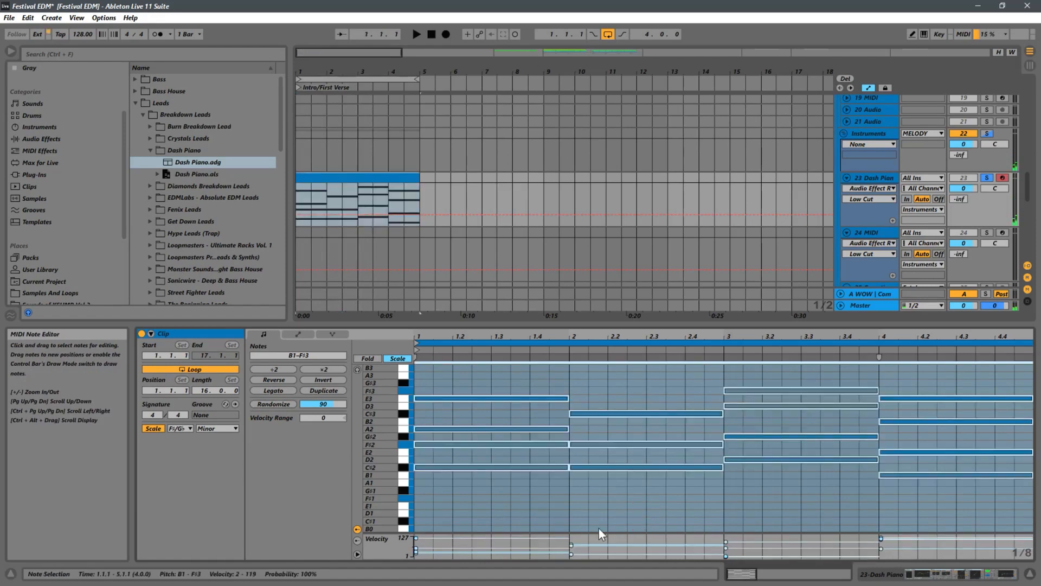
# Even out the bar 2 chord velocities, then set the bar 3 F#3 velocity to 82 and D3 to 32
pyautogui.moveTo(572, 552); pyautogui.dragTo(574, 528)
pyautogui.press('space')
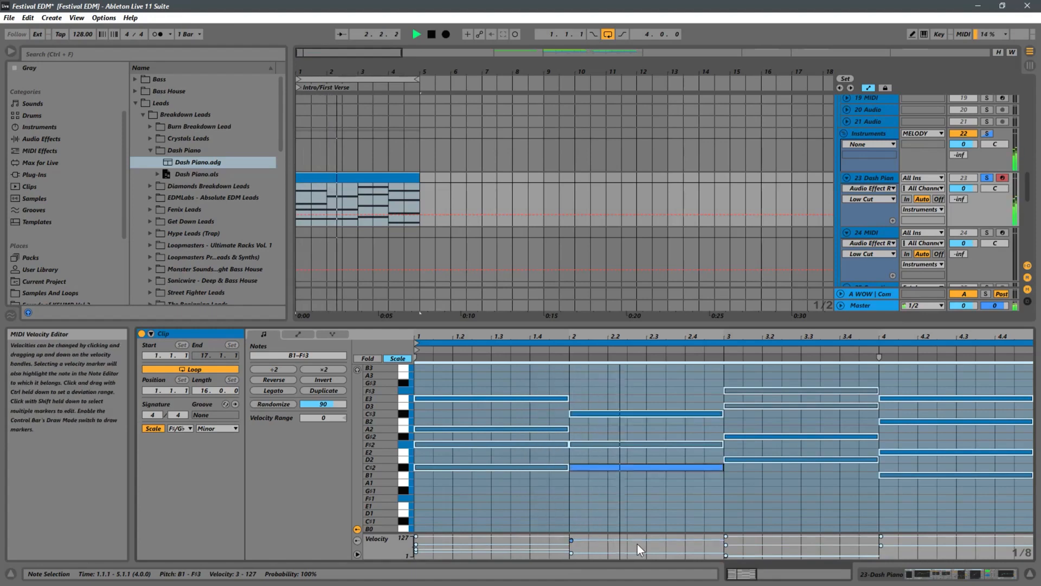
pyautogui.moveTo(572, 553)
pyautogui.mouseDown()
pyautogui.moveTo(576, 527)
pyautogui.moveTo(576, 558)
pyautogui.mouseUp()
pyautogui.click(569, 540)
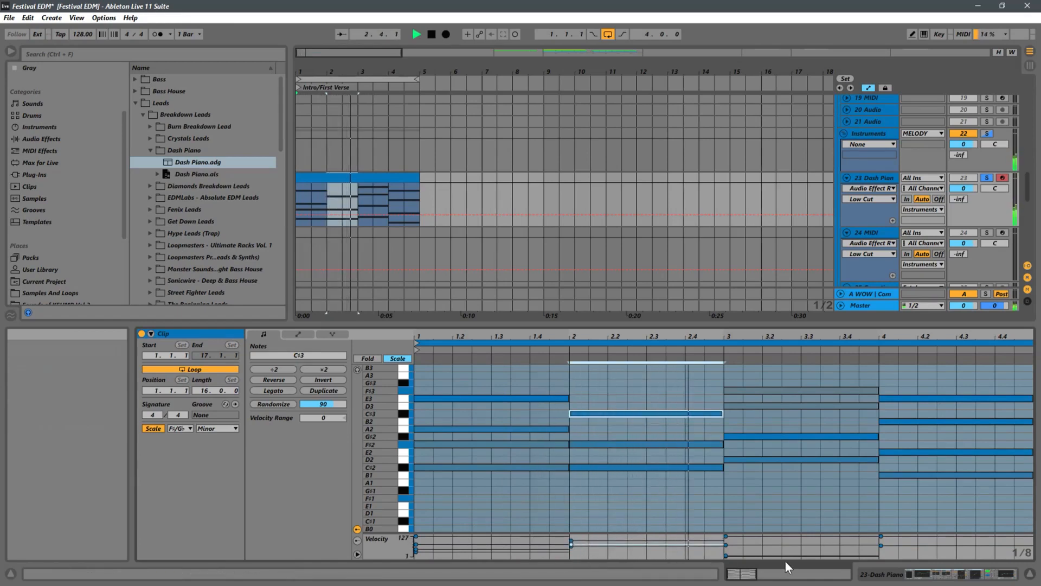
pyautogui.moveTo(726, 556); pyautogui.dragTo(740, 506)
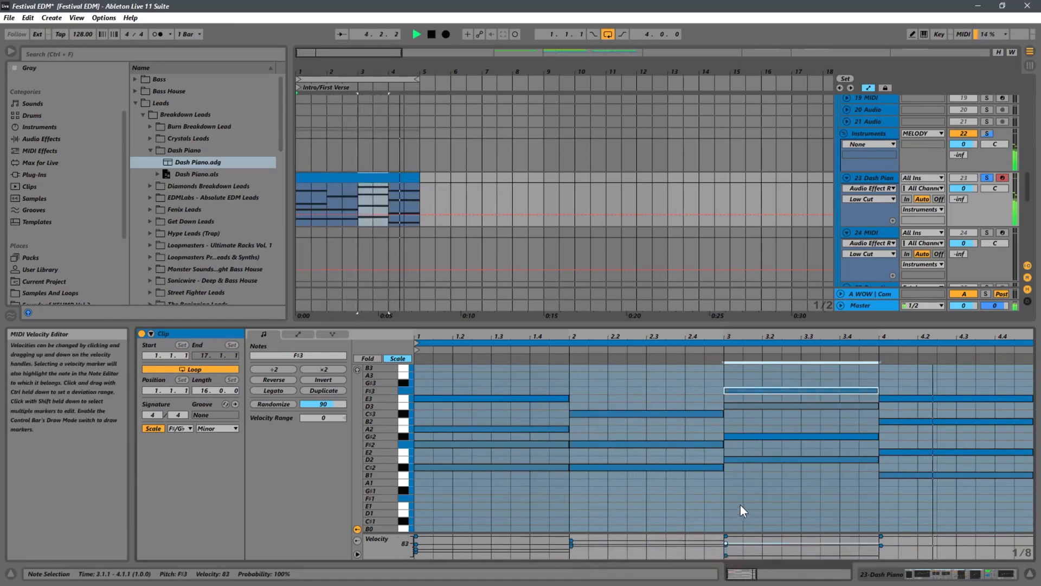
pyautogui.click(725, 552)
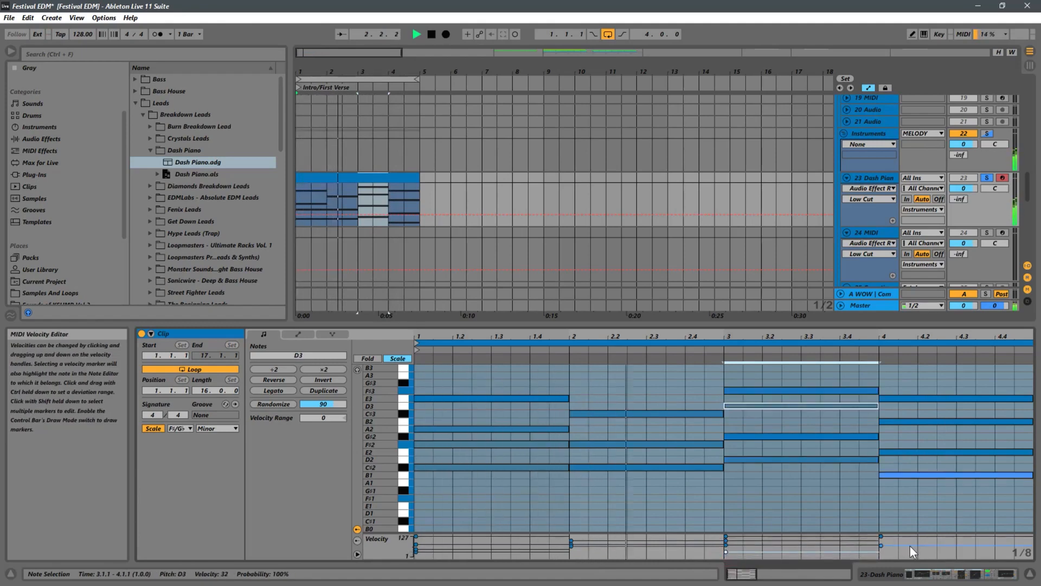
# Adjust the bar 4 chord velocities, setting E2 to 107, B2 to 84 and E3 to about 78
pyautogui.click(881, 538)
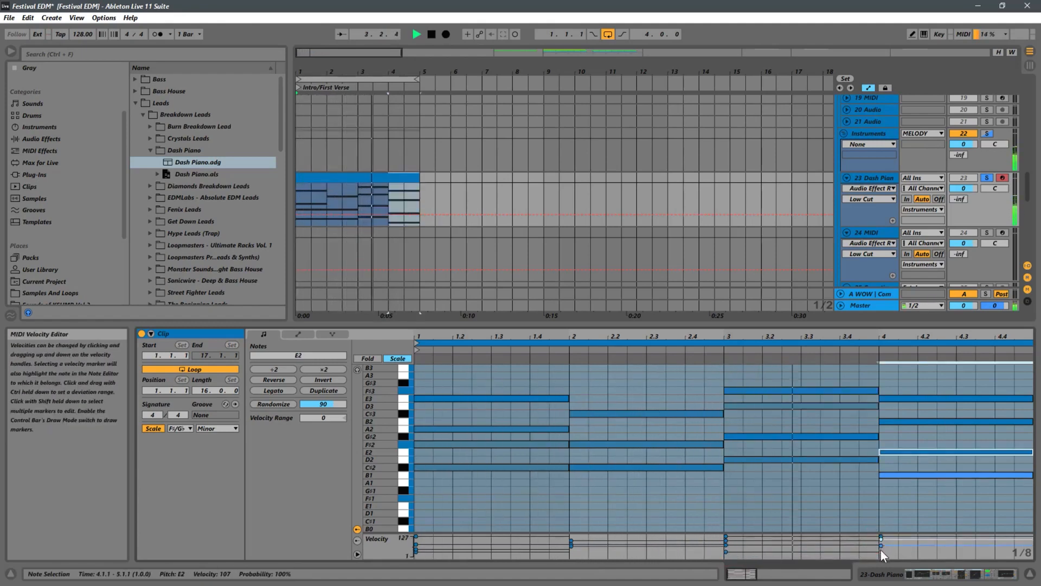
pyautogui.click(881, 549)
pyautogui.click(882, 536)
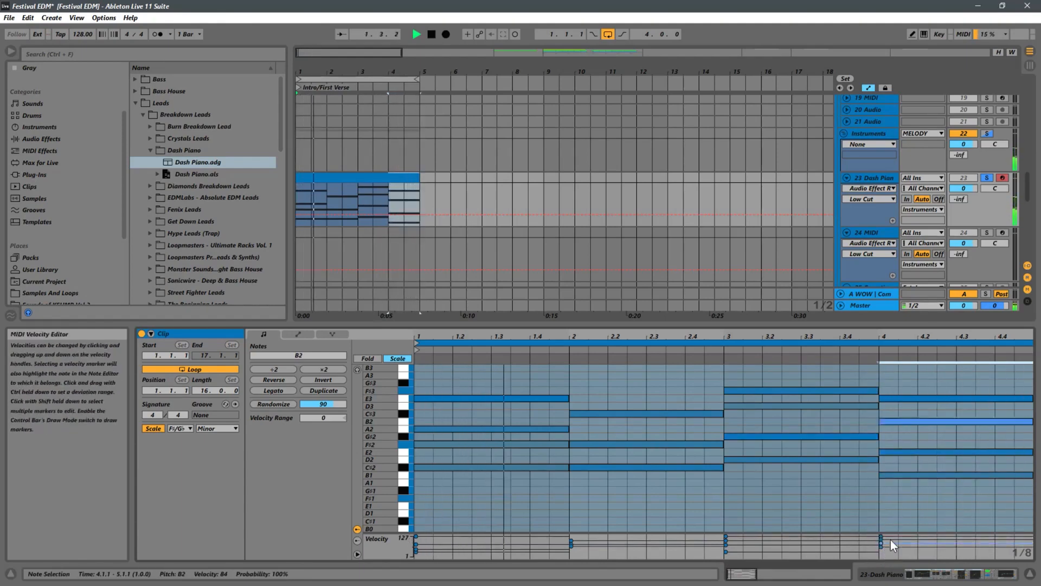
pyautogui.click(880, 538)
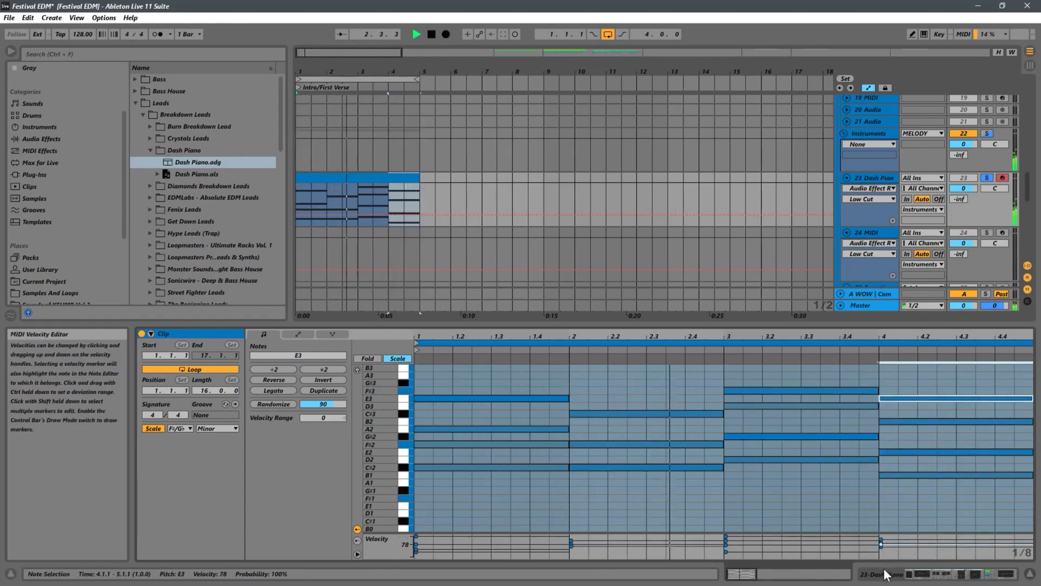
# Lower the velocity of the bar 3 G#2 and set the bar 2 velocities to 110 for C#2 and 120 for C#3
pyautogui.click(727, 539)
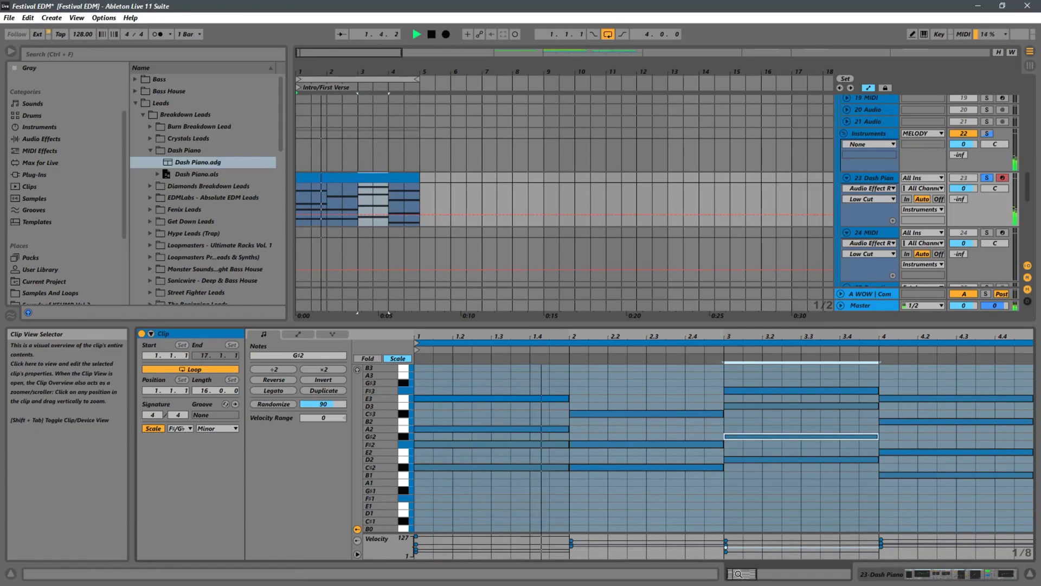
pyautogui.click(574, 541)
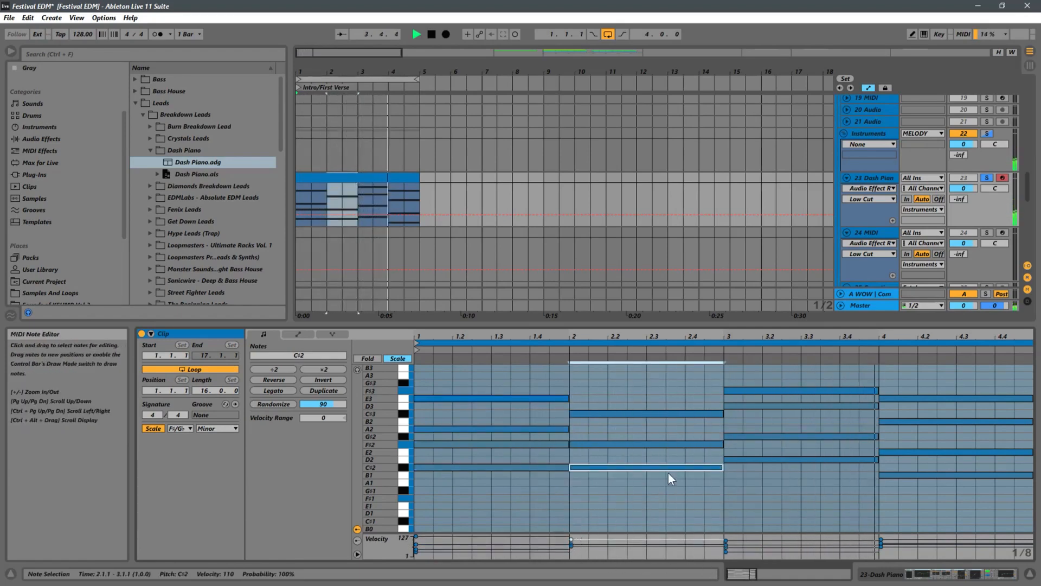
pyautogui.click(623, 414)
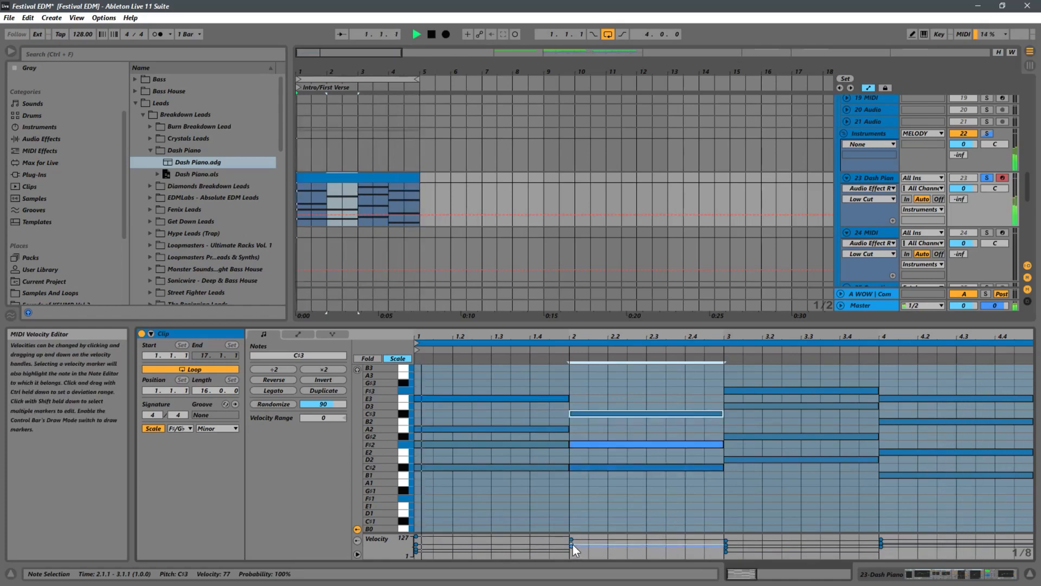
pyautogui.moveTo(572, 549); pyautogui.dragTo(581, 516)
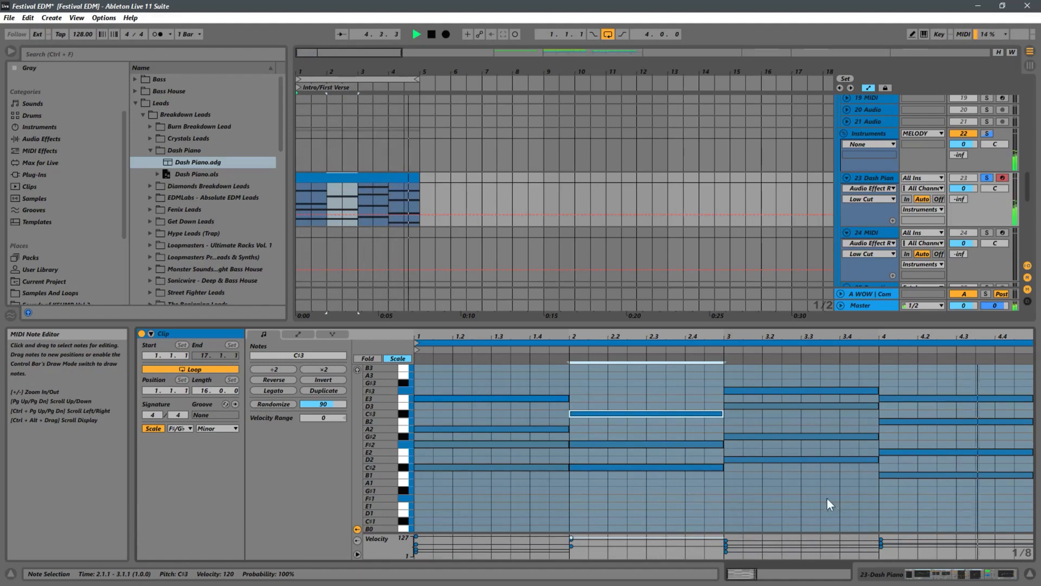
# Raise the velocity of the bar 4 E3 note and shrink the clip view to enlarge the arrangement
pyautogui.click(974, 398)
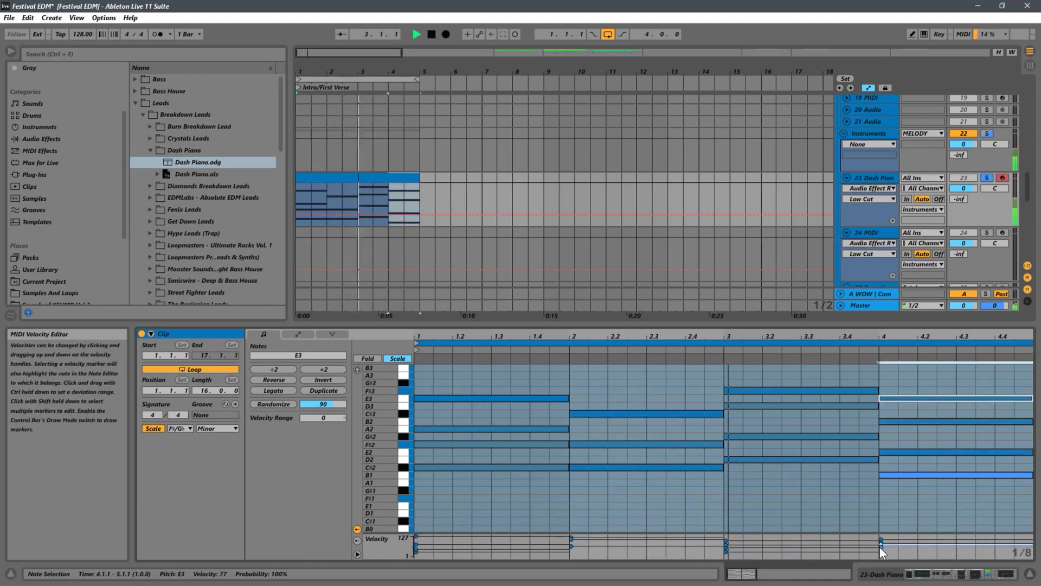
pyautogui.moveTo(880, 545); pyautogui.dragTo(883, 527)
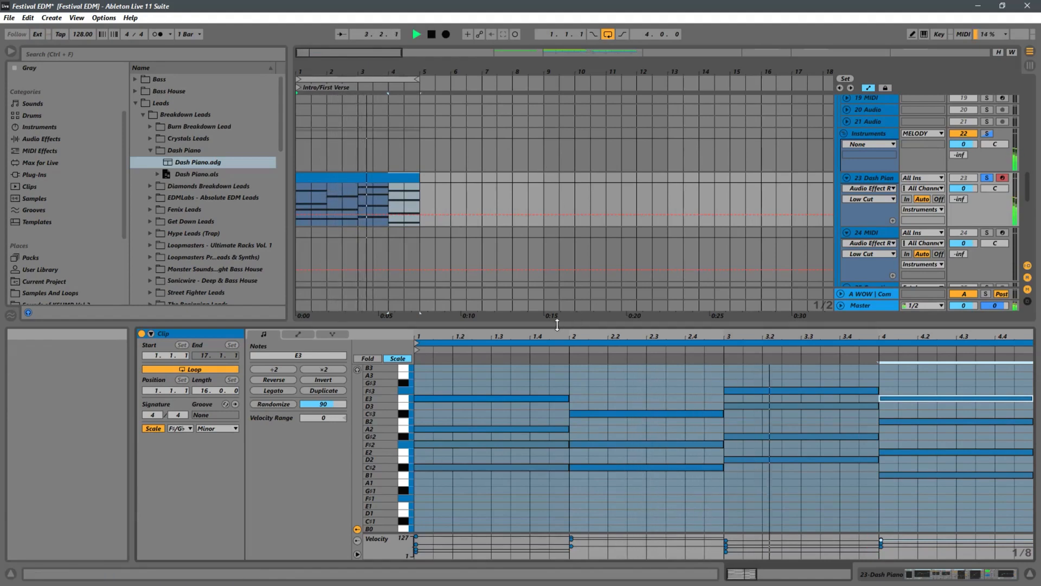
pyautogui.moveTo(560, 325); pyautogui.dragTo(560, 374)
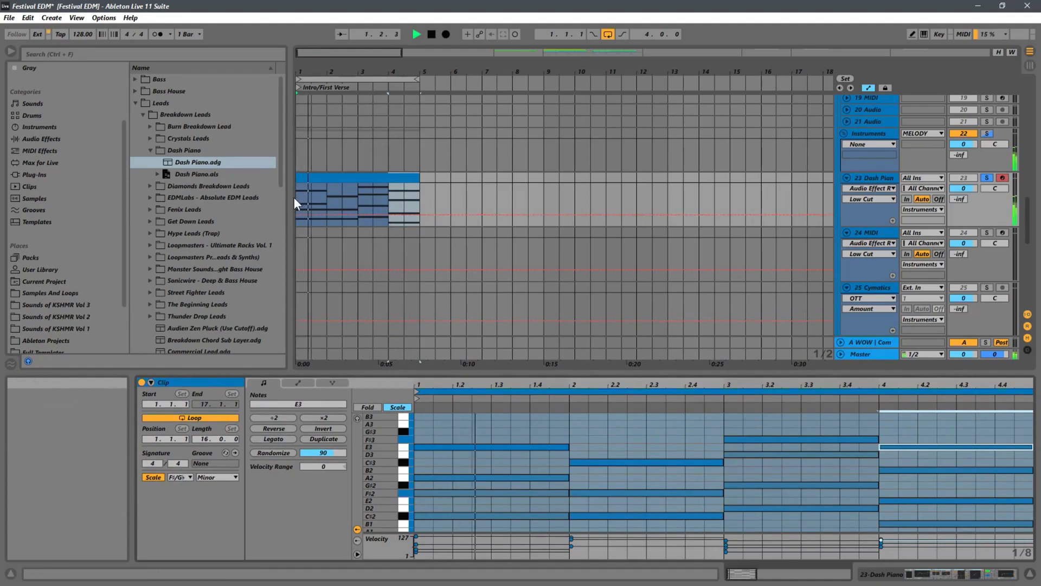
pyautogui.click(295, 198)
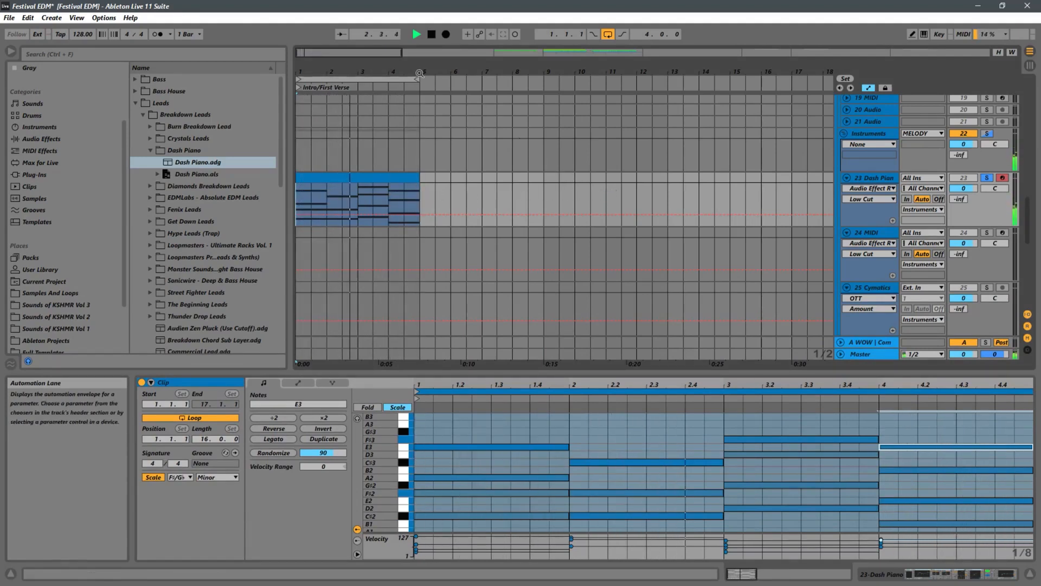
# Copy the chorus melody clip at bar 41 on track 16 Nexus 3 to bar 1, above the piano chords
pyautogui.moveTo(420, 73); pyautogui.dragTo(426, 47)
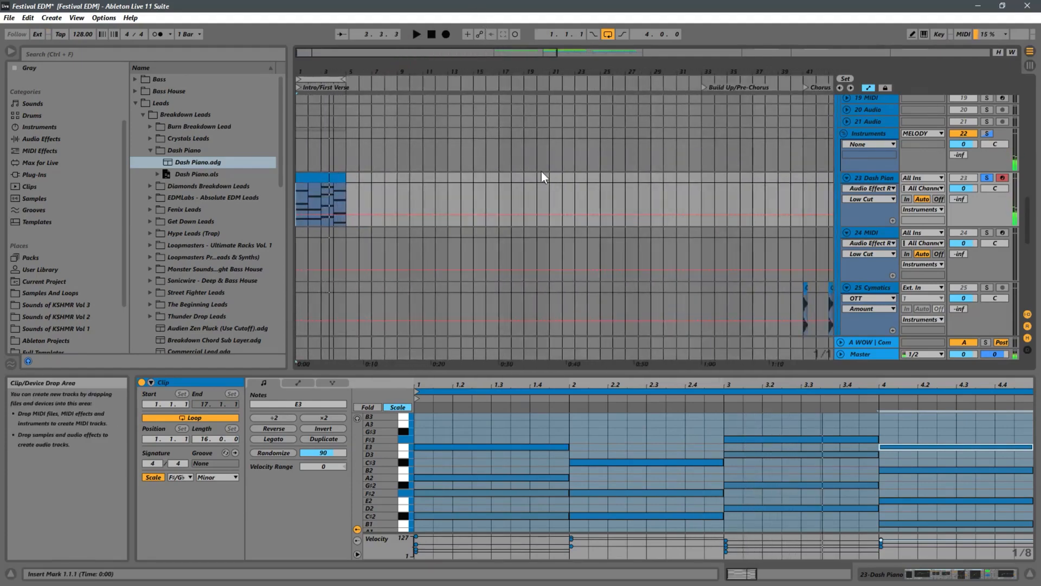
pyautogui.scroll(2, 542, 176)
pyautogui.moveTo(711, 72); pyautogui.dragTo(599, 27)
pyautogui.click(847, 125)
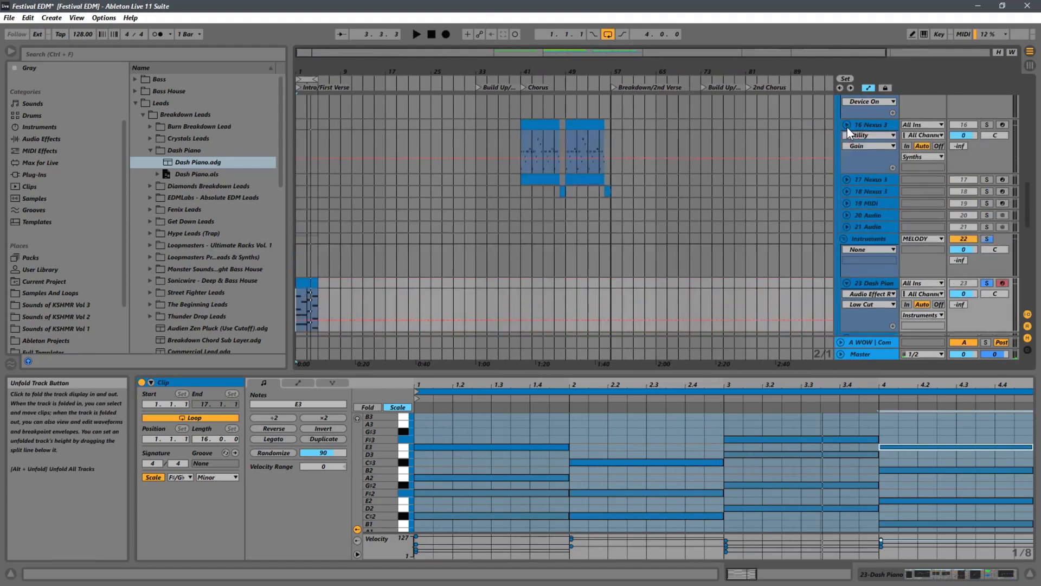
pyautogui.click(523, 140)
pyautogui.moveTo(307, 68); pyautogui.dragTo(343, 75)
pyautogui.moveTo(568, 145); pyautogui.dragTo(324, 146)
pyautogui.moveTo(307, 71); pyautogui.dragTo(499, 201)
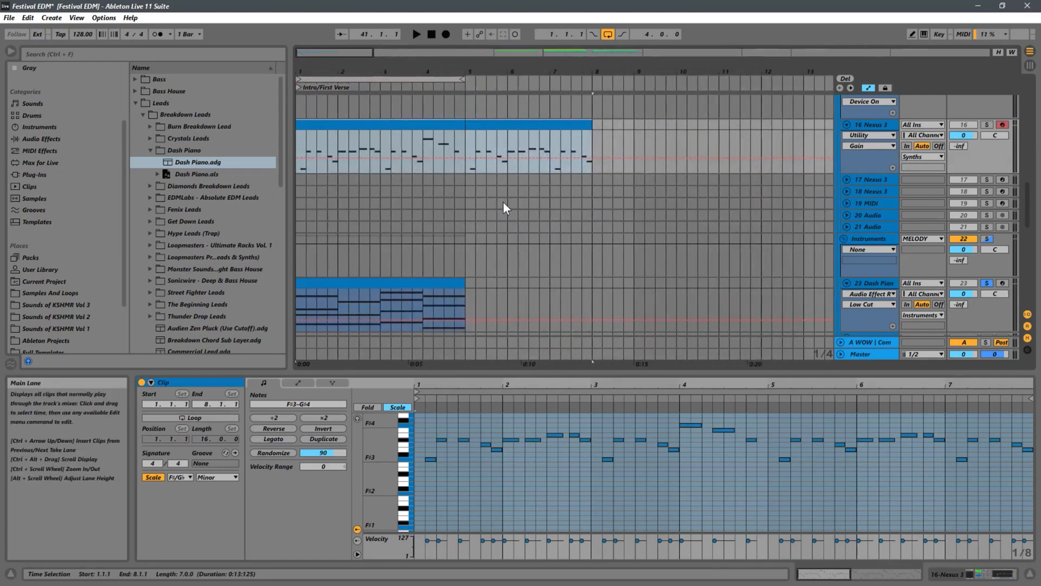
# Solo track 16 Nexus 3 alongside the piano and play the copied melody against the chords
pyautogui.click(986, 125)
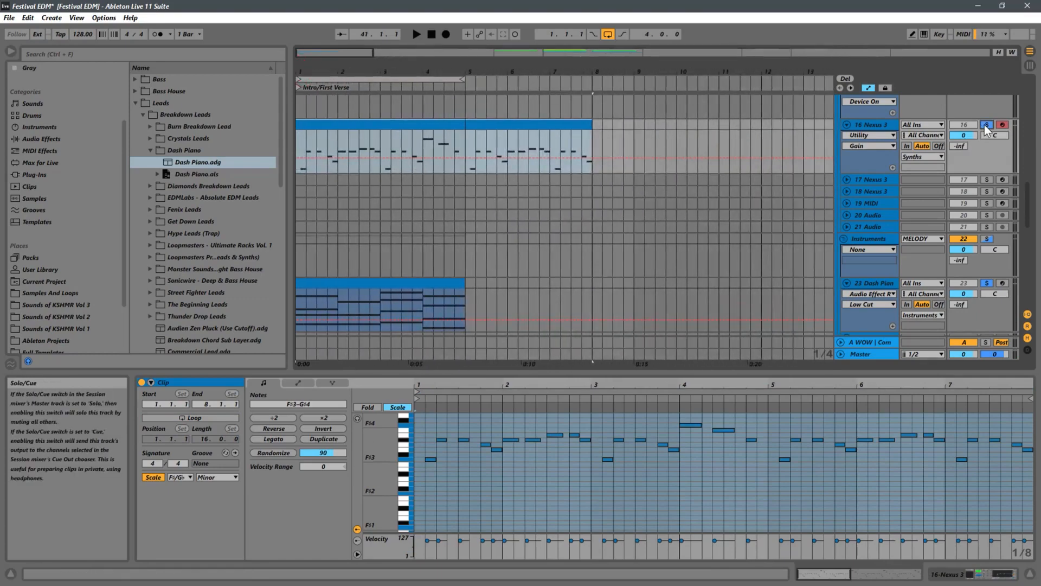
pyautogui.press('space')
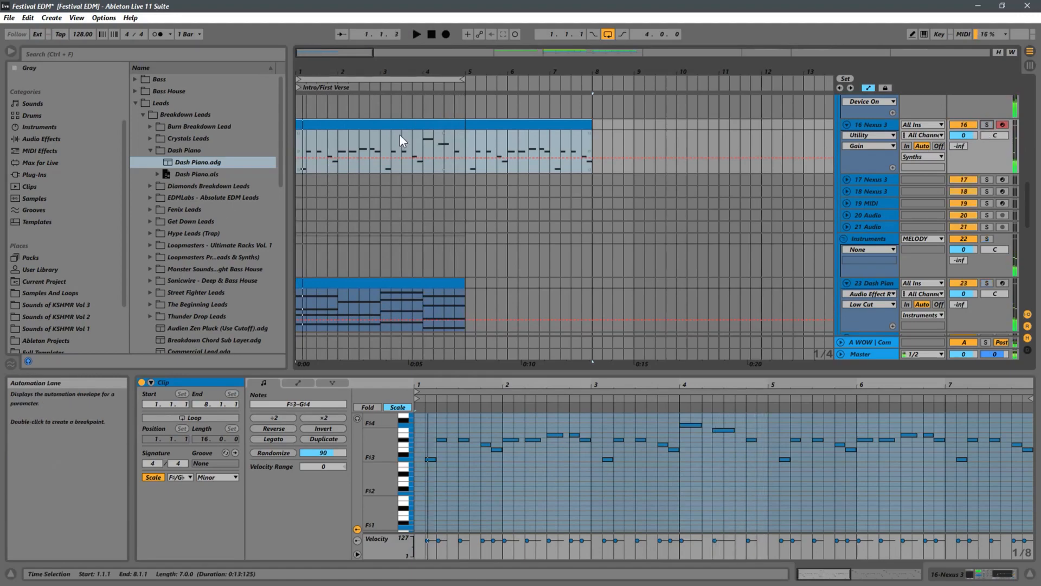
pyautogui.moveTo(395, 66); pyautogui.dragTo(435, 9)
pyautogui.moveTo(680, 69)
pyautogui.mouseDown()
pyautogui.moveTo(610, 60)
pyautogui.moveTo(696, 66)
pyautogui.mouseUp()
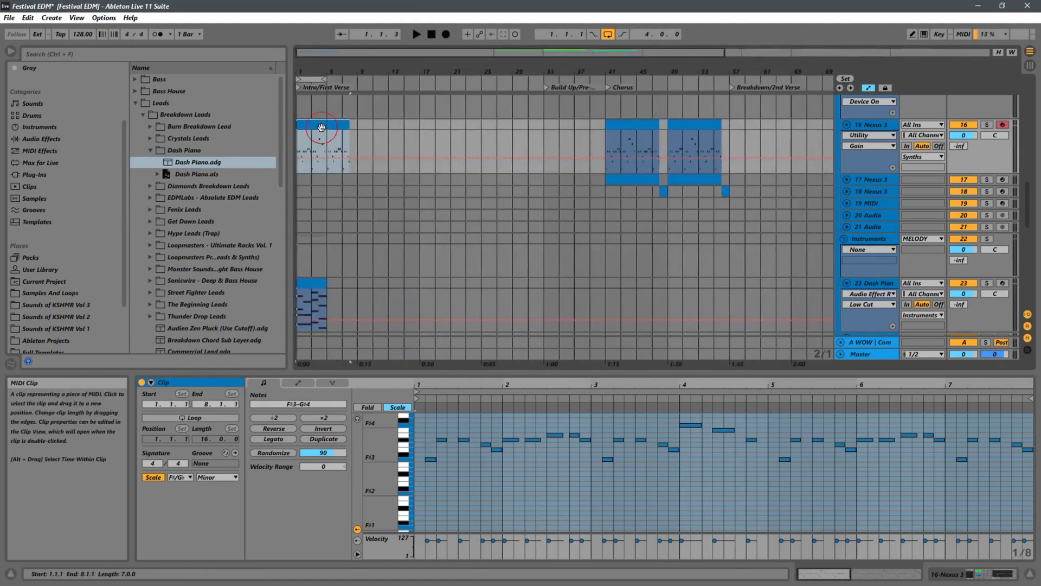
# Delete the copied melody clip at bar 1 of track 16 Nexus 3 and select bars 25 to 41 on that track
pyautogui.click(414, 123)
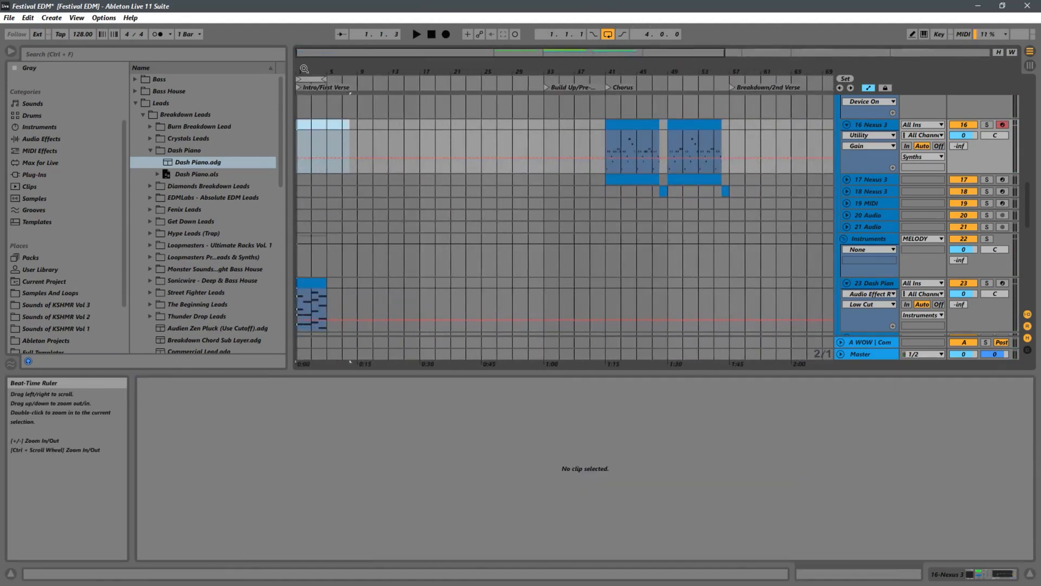
pyautogui.moveTo(296, 78); pyautogui.dragTo(454, 38)
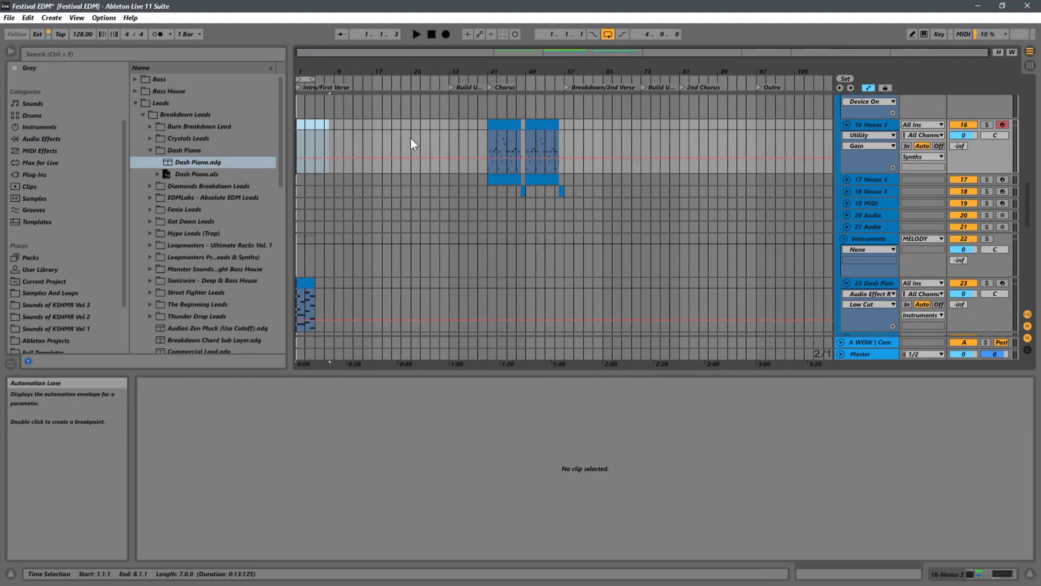
pyautogui.moveTo(411, 139); pyautogui.dragTo(484, 127)
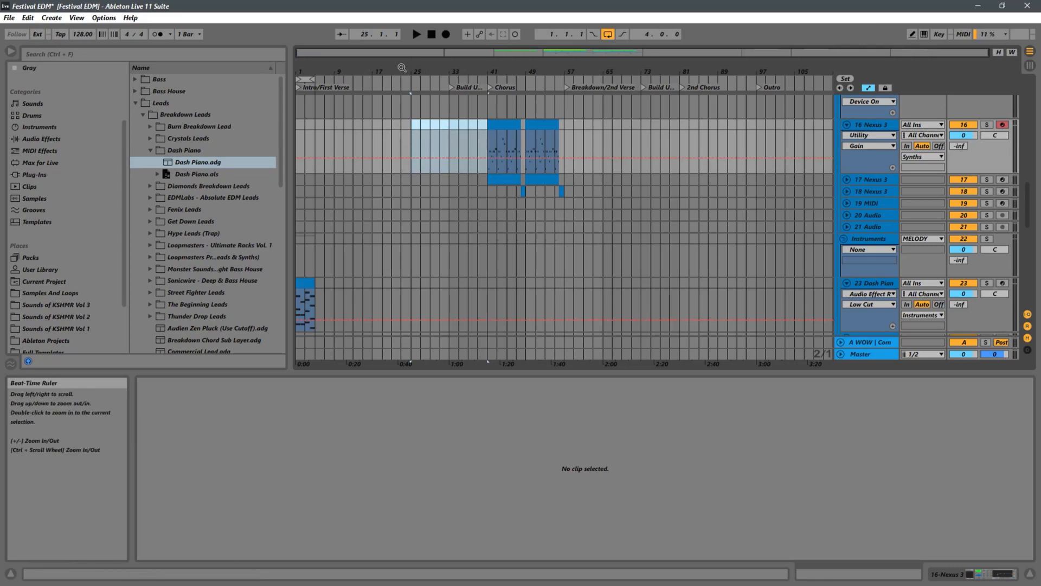
pyautogui.moveTo(403, 69); pyautogui.dragTo(453, 95)
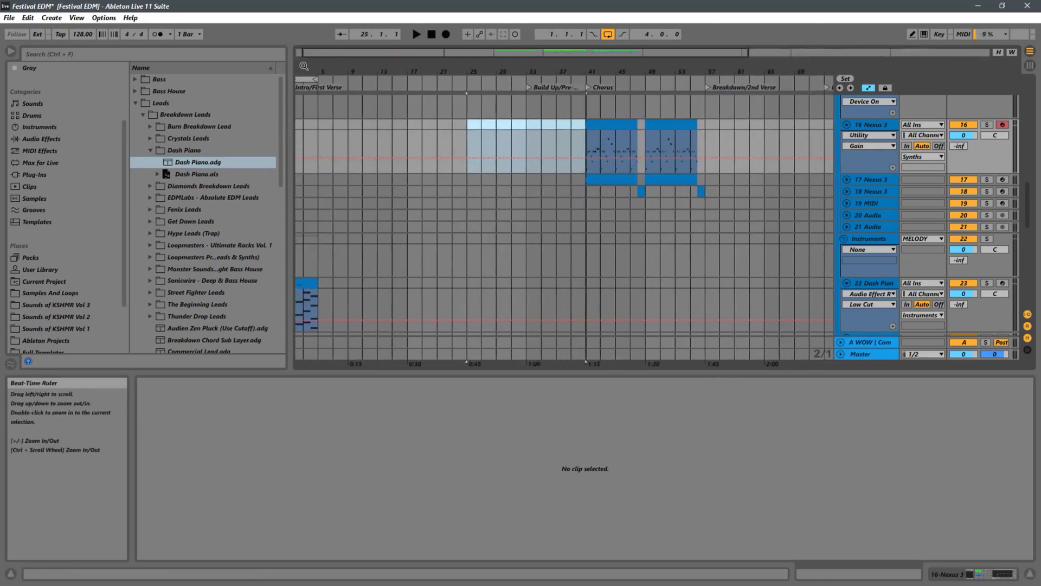
pyautogui.moveTo(396, 71); pyautogui.dragTo(392, 96)
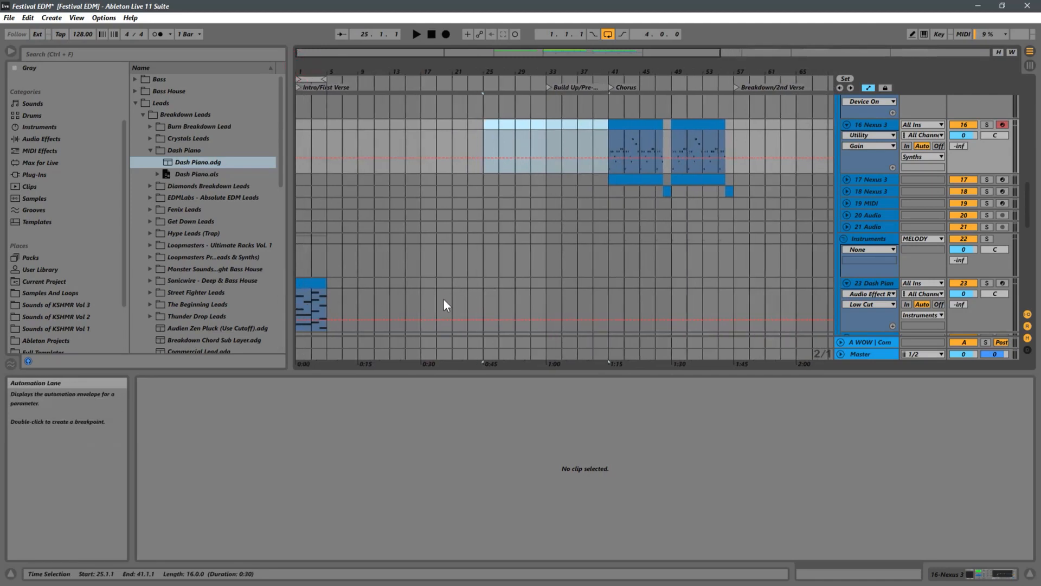
# Play the four-bar Dash Piano chord progression on its own from bar 1
pyautogui.click(608, 140)
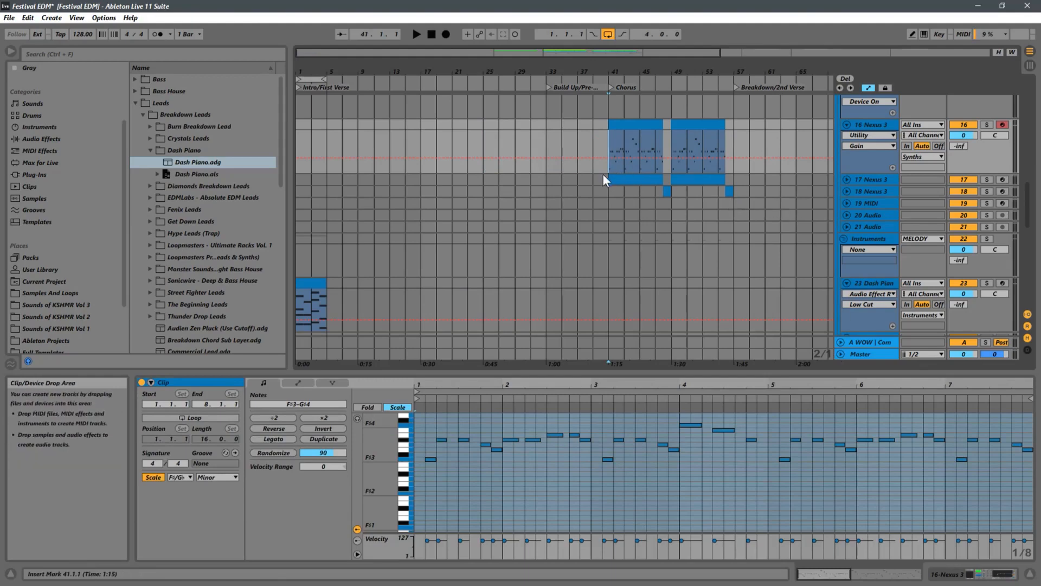
pyautogui.click(297, 299)
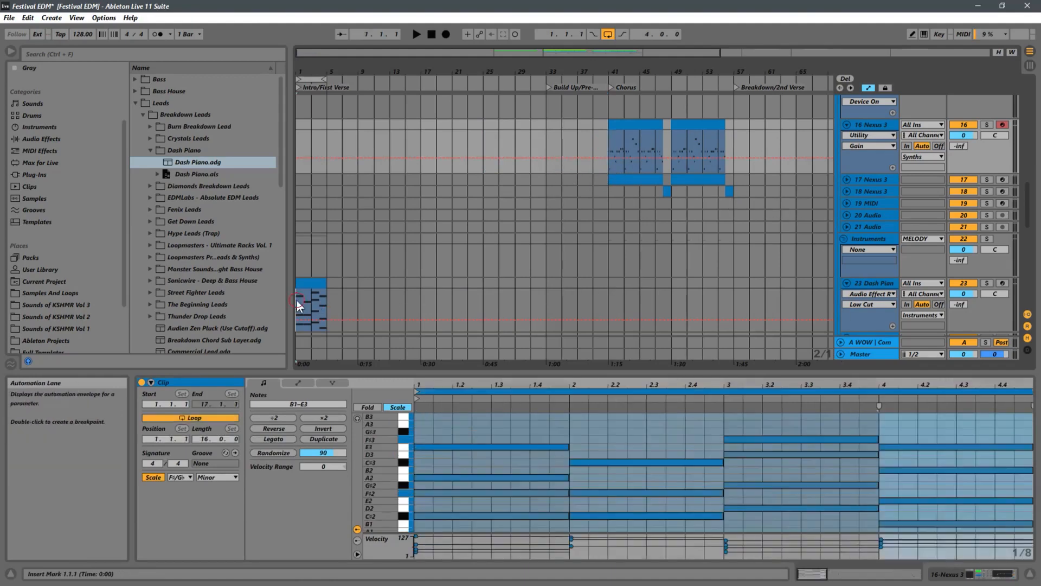
pyautogui.press('space')
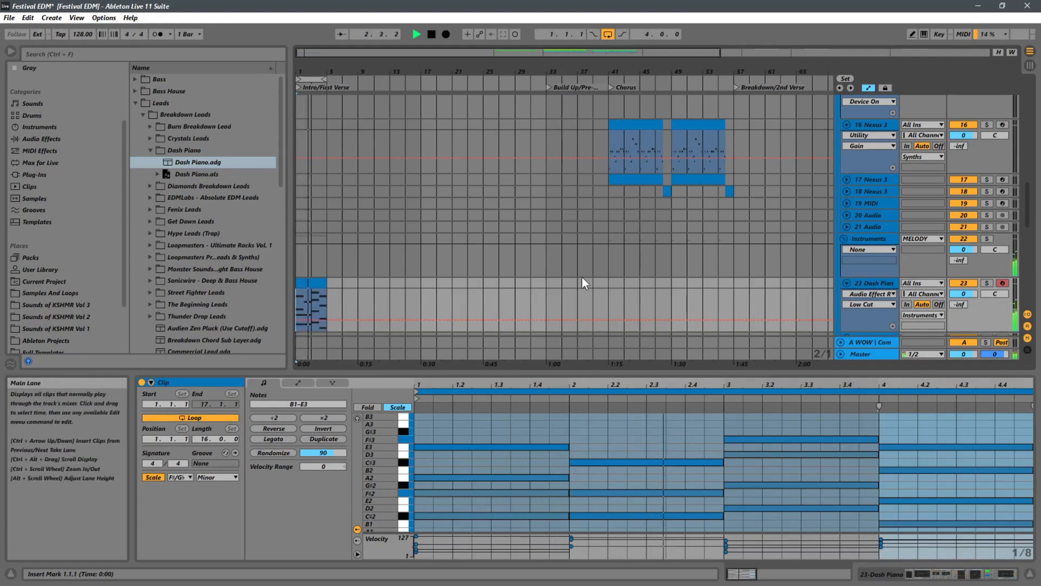
pyautogui.scroll(3, 710, 262)
pyautogui.scroll(-3, 711, 263)
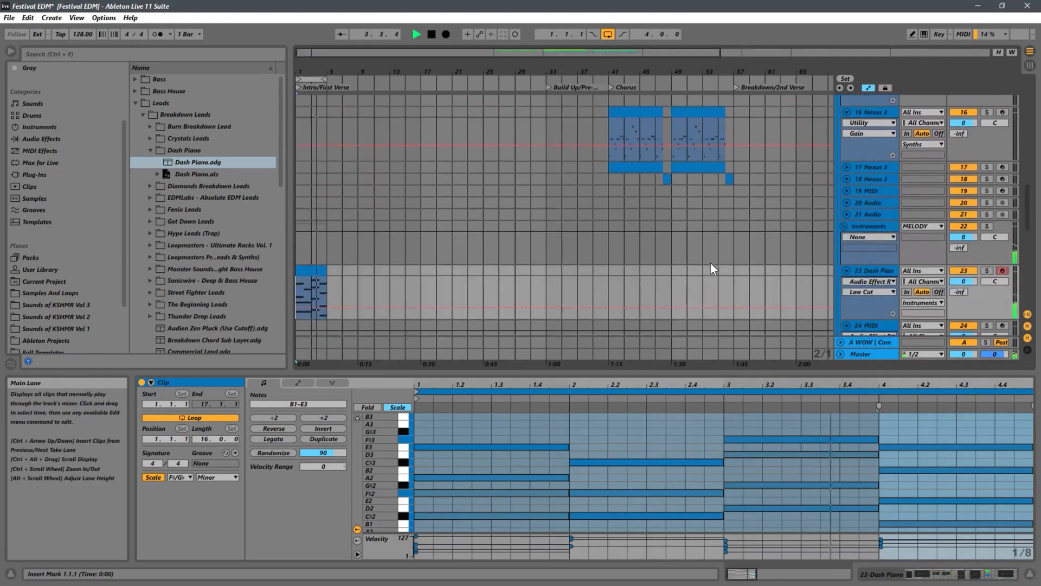
pyautogui.scroll(1, 710, 262)
pyautogui.scroll(-1, 710, 262)
pyautogui.press('space')
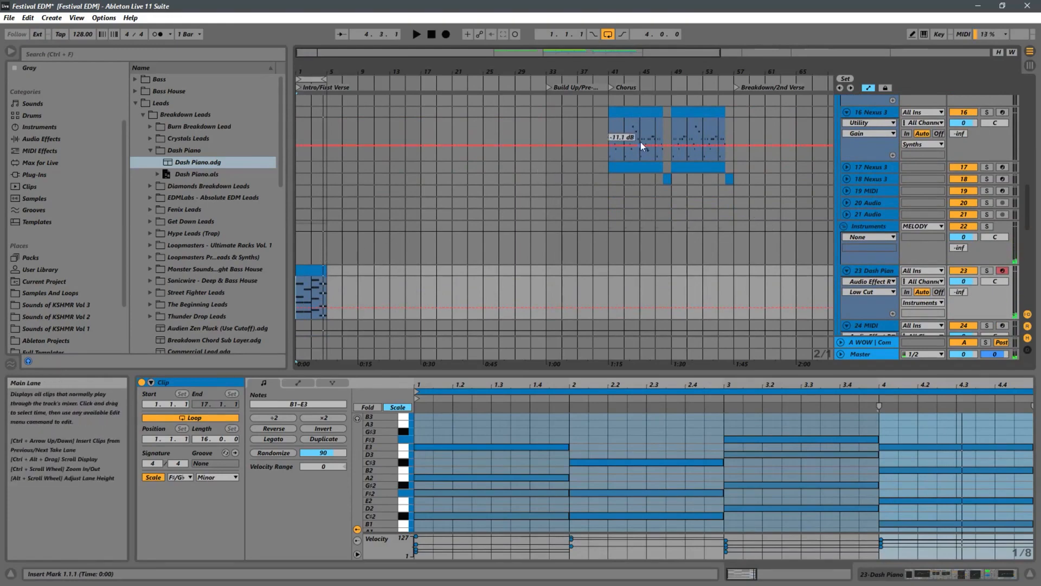
# Play the chorus melody on track 16 Nexus 3 from bar 41
pyautogui.click(601, 127)
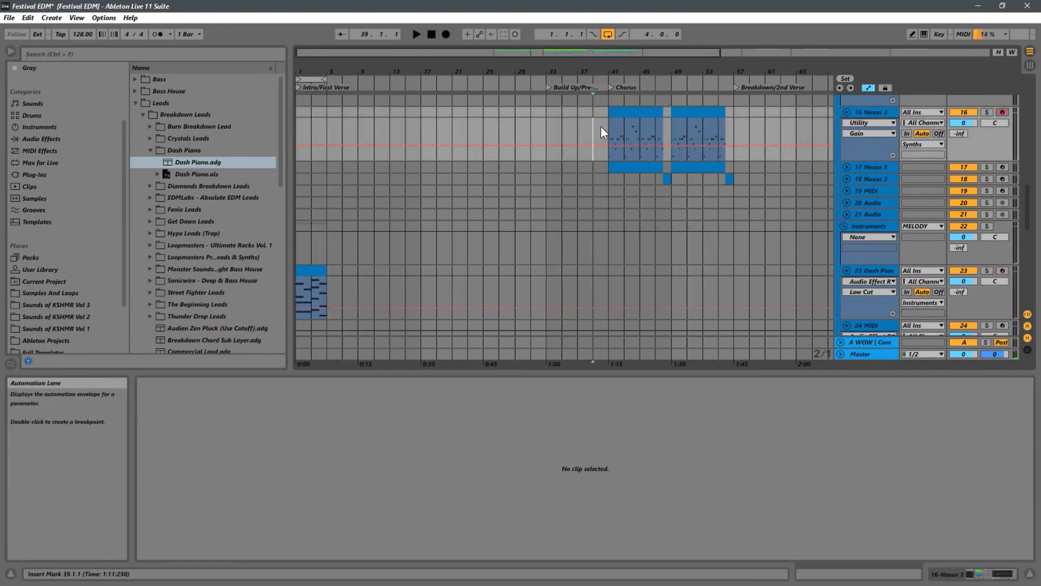
pyautogui.press('space')
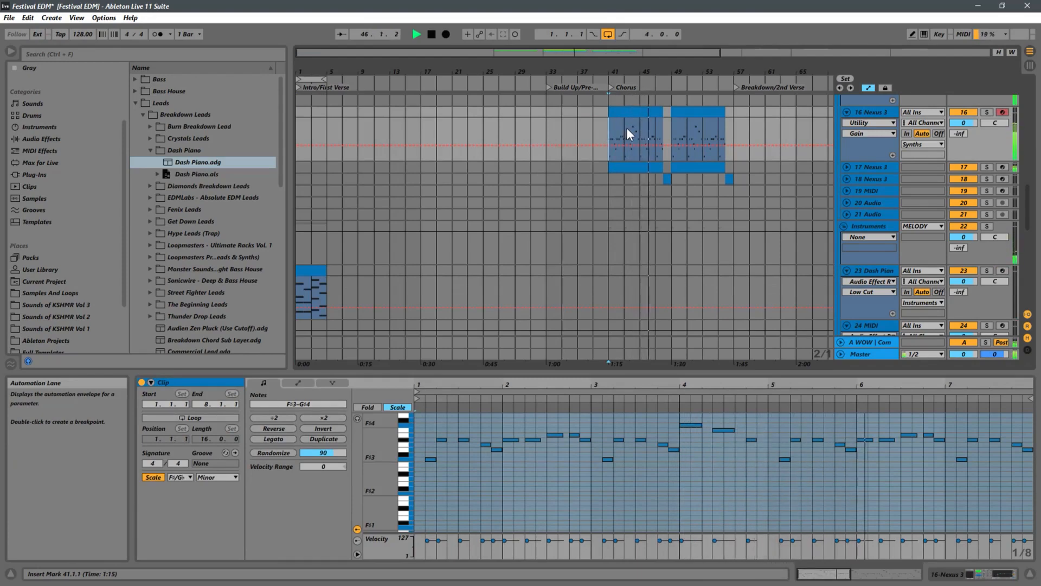
pyautogui.press('space')
# Examine the notes of the four-bar Dash Piano chord clip at bar 1 in an enlarged clip view
pyautogui.moveTo(327, 64); pyautogui.dragTo(532, 96)
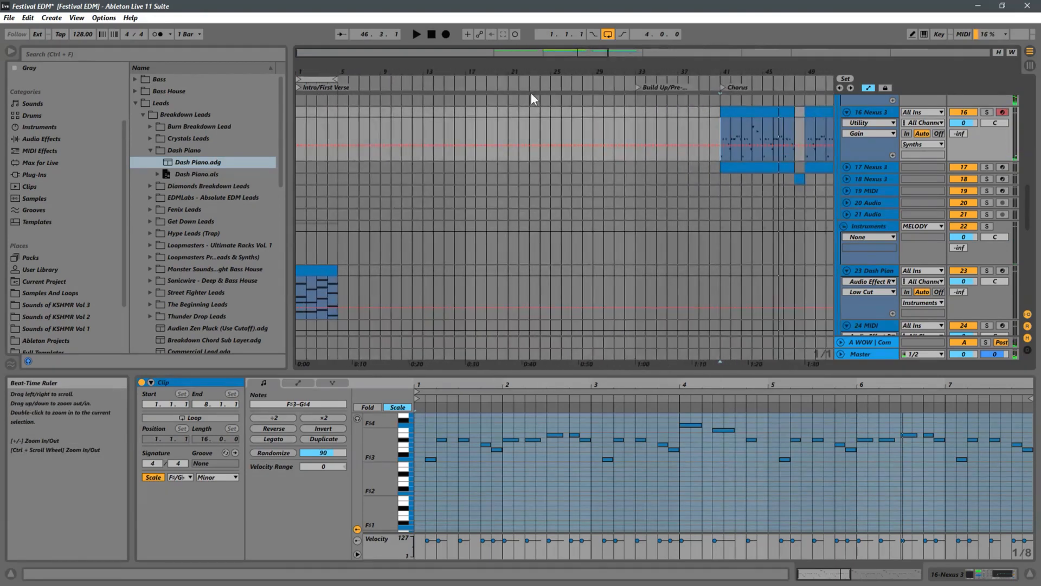
pyautogui.scroll(-2, 521, 212)
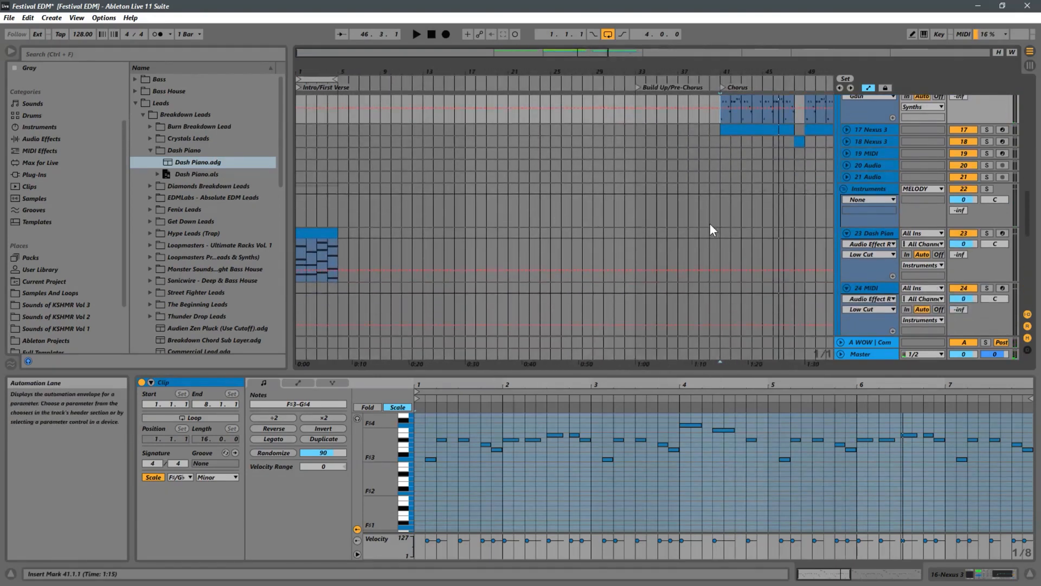
pyautogui.moveTo(407, 70); pyautogui.dragTo(450, 41)
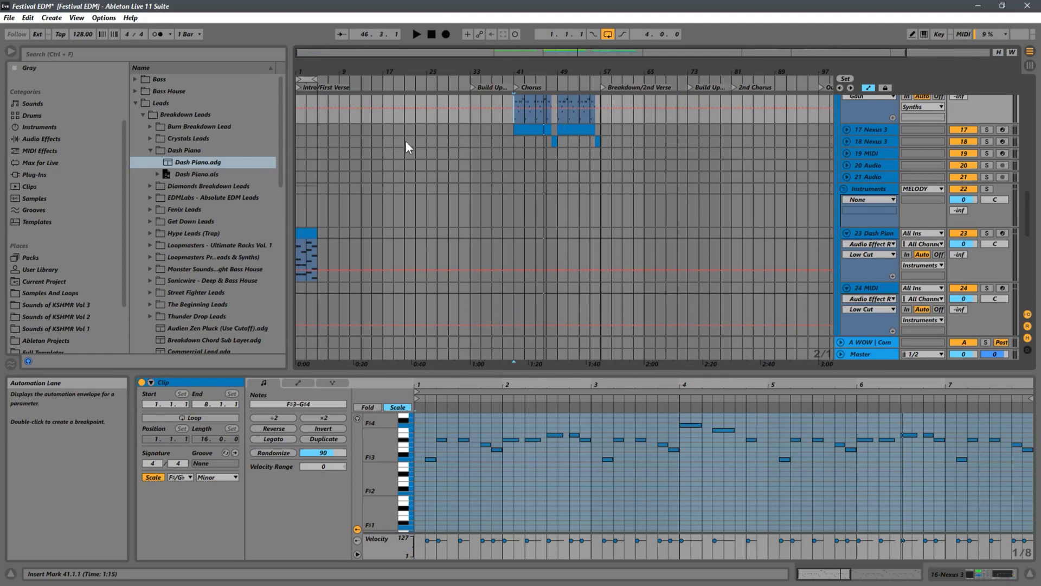
pyautogui.moveTo(307, 69); pyautogui.dragTo(477, 253)
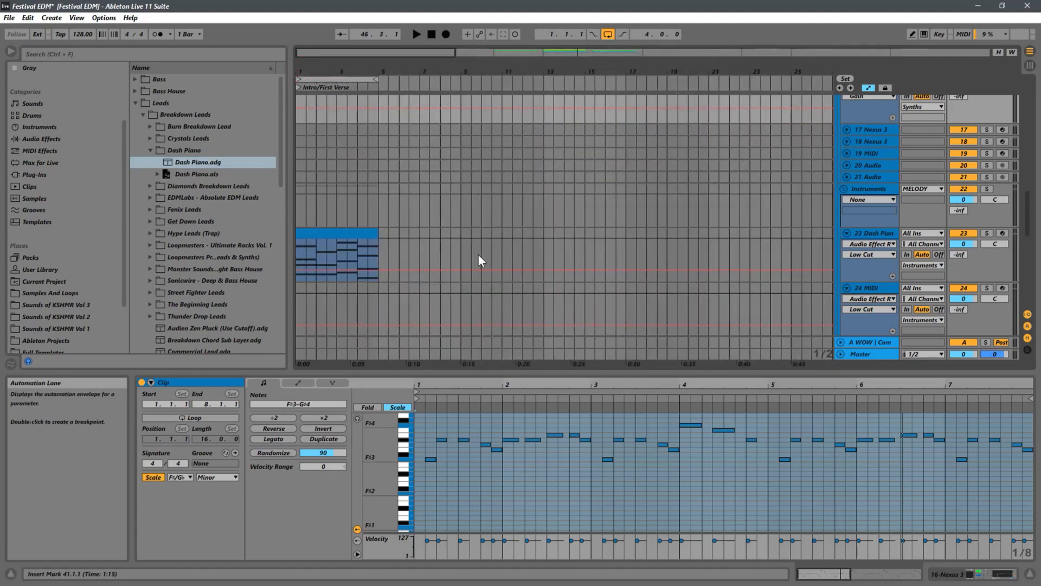
pyautogui.click(296, 252)
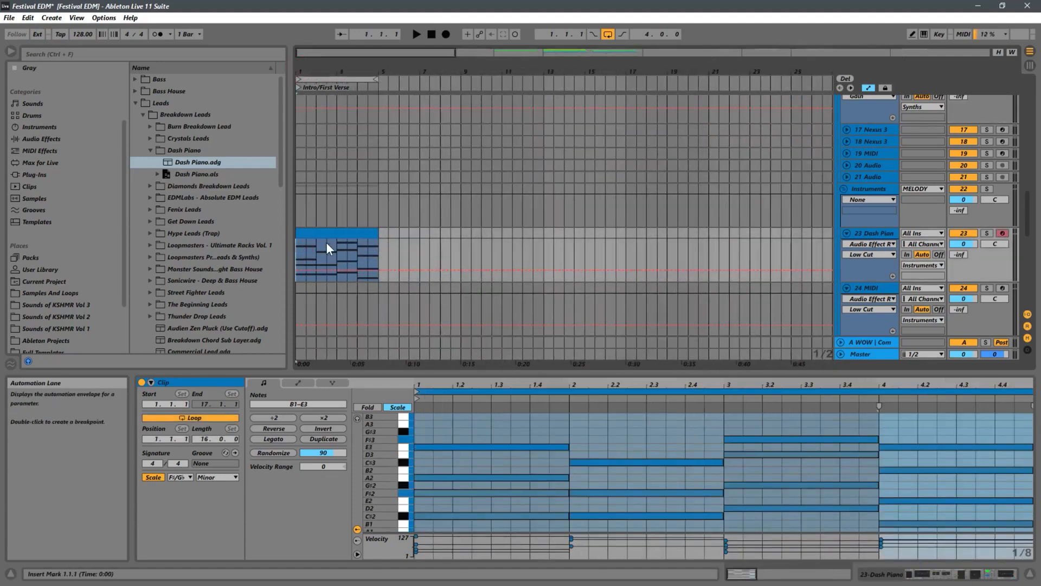
pyautogui.click(359, 236)
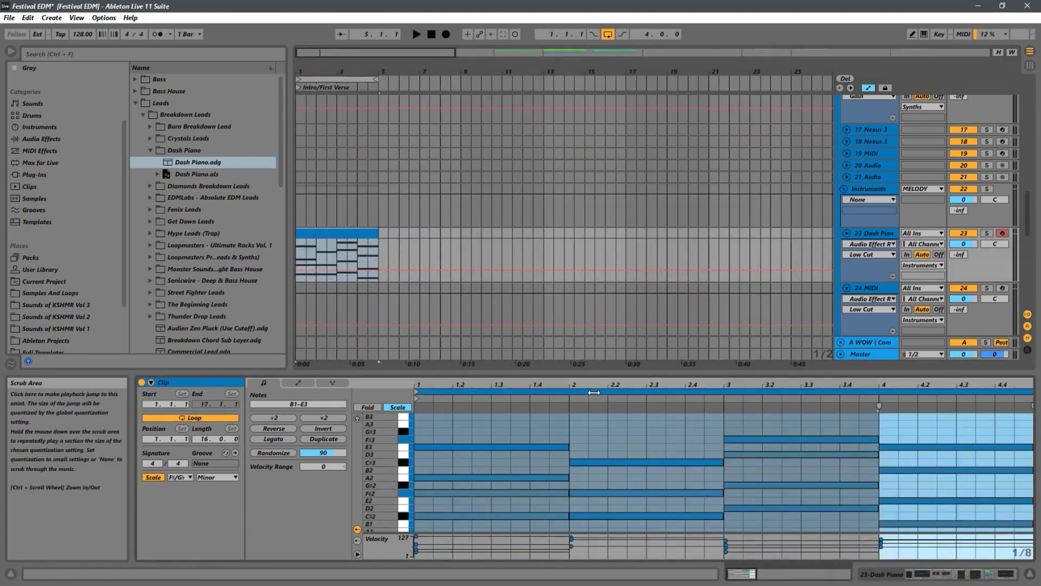
pyautogui.moveTo(522, 373); pyautogui.dragTo(530, 206)
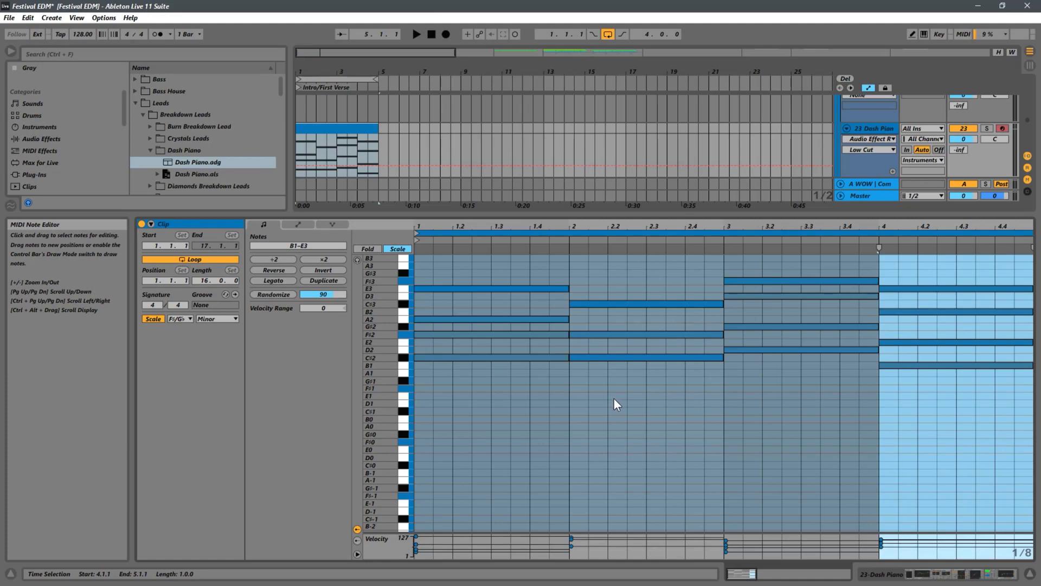
pyautogui.moveTo(548, 213); pyautogui.dragTo(549, 326)
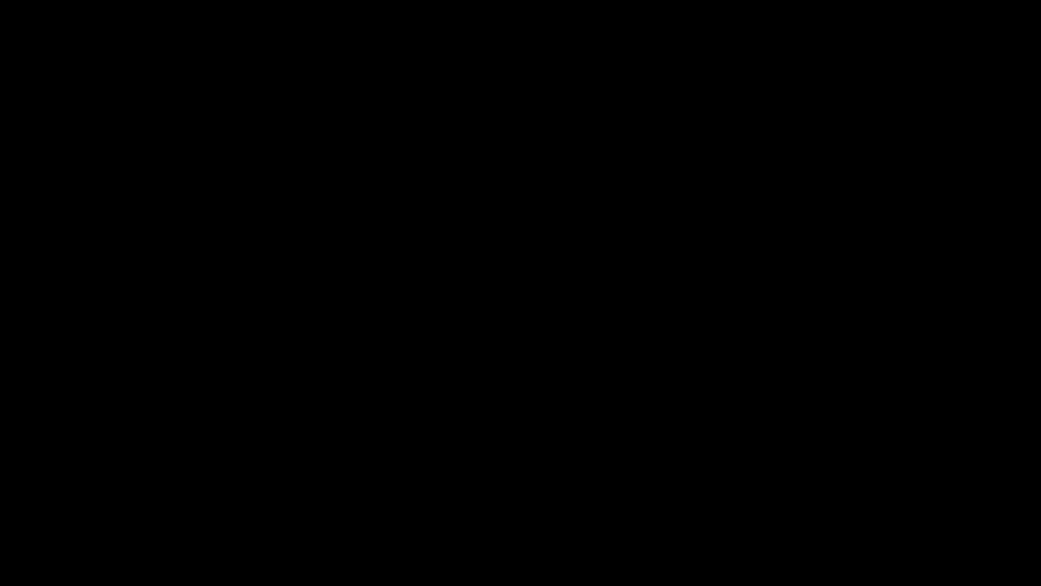